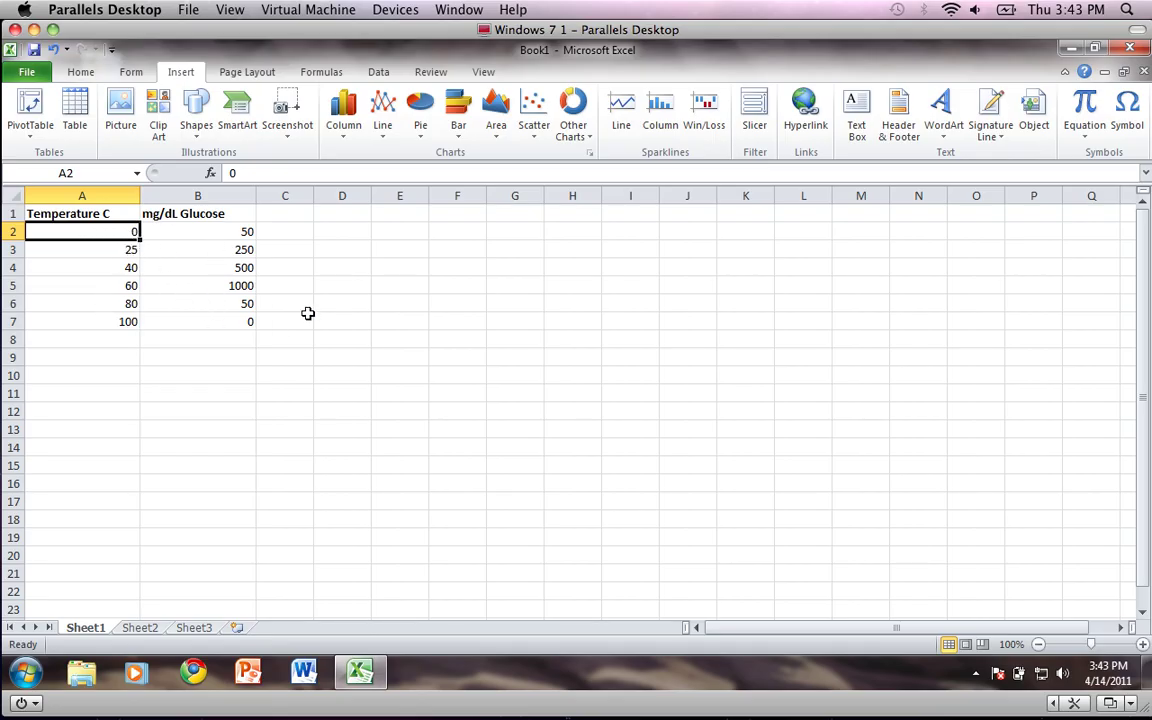
Insert an empty scatter chart with smooth lines and markers, starting from a blank cell away from the data
left_click(451, 216)
left_click(451, 234)
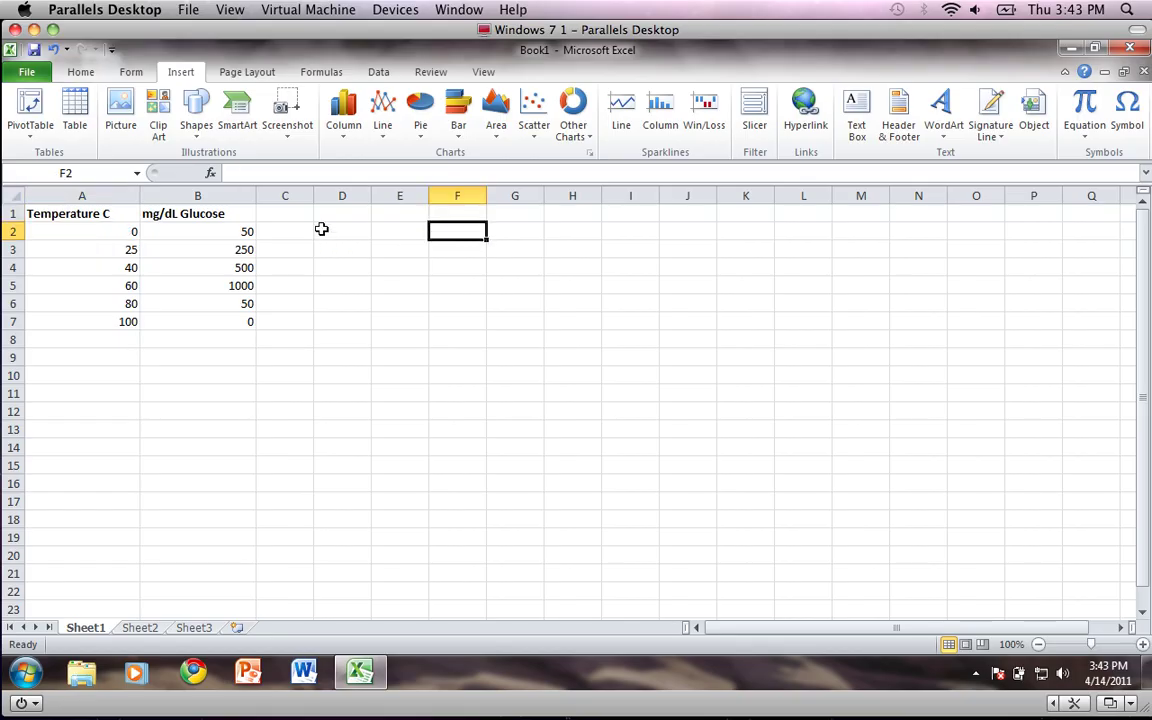
left_click(178, 73)
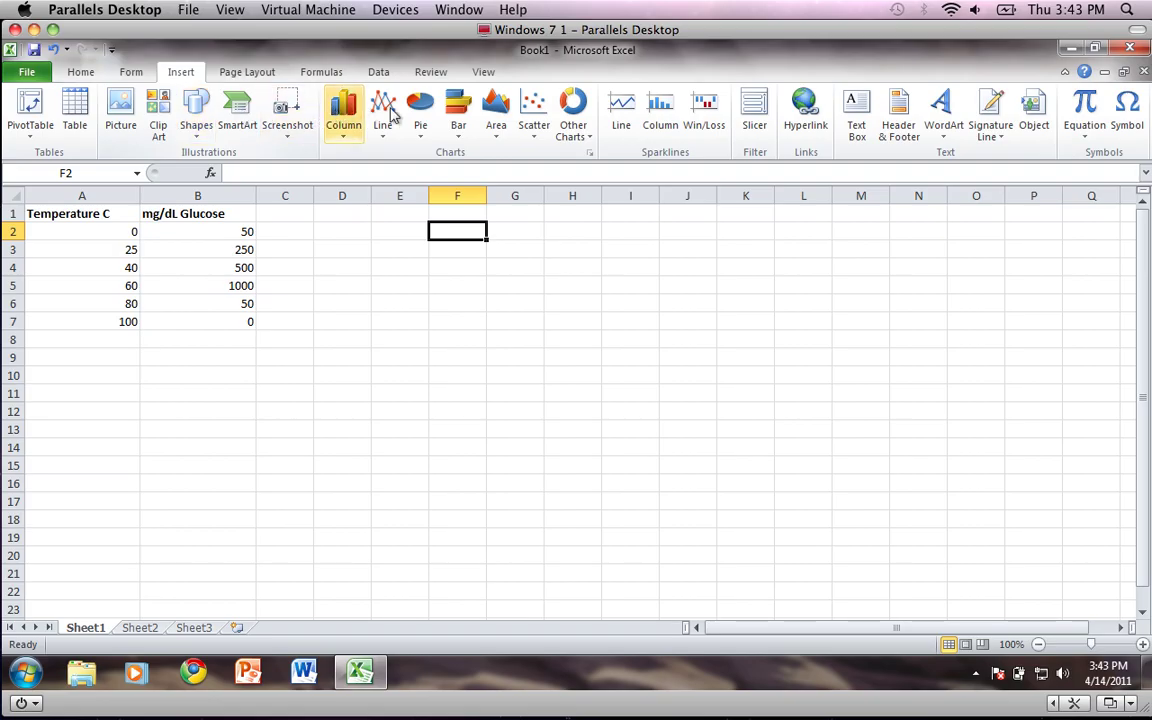
left_click(533, 145)
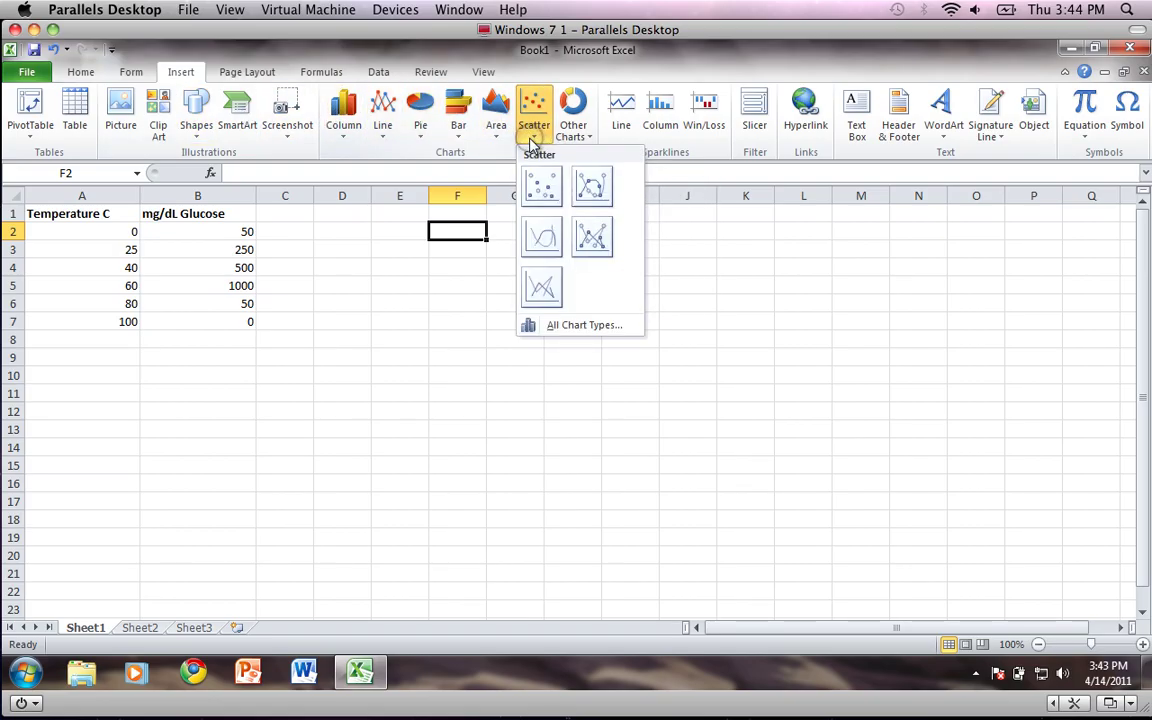
left_click(588, 192)
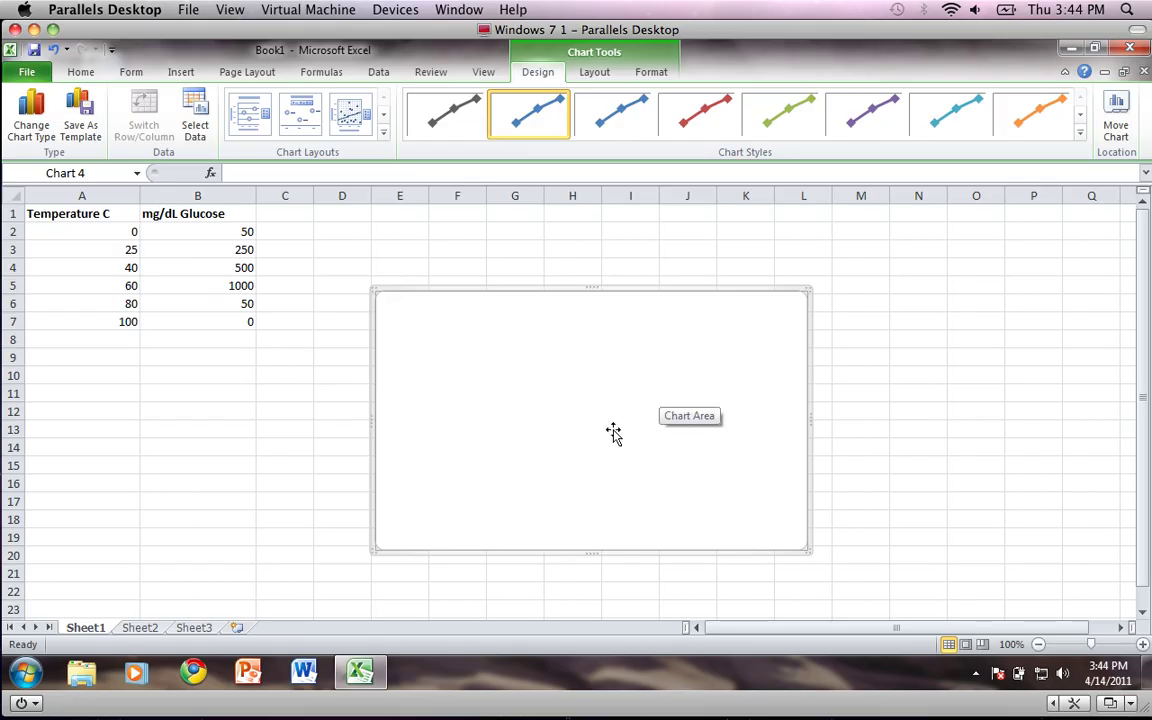
Set the empty chart's data range to =Sheet1!$A$2:$B$7, covering the temperature and glucose values without their headers
right_click(765, 467)
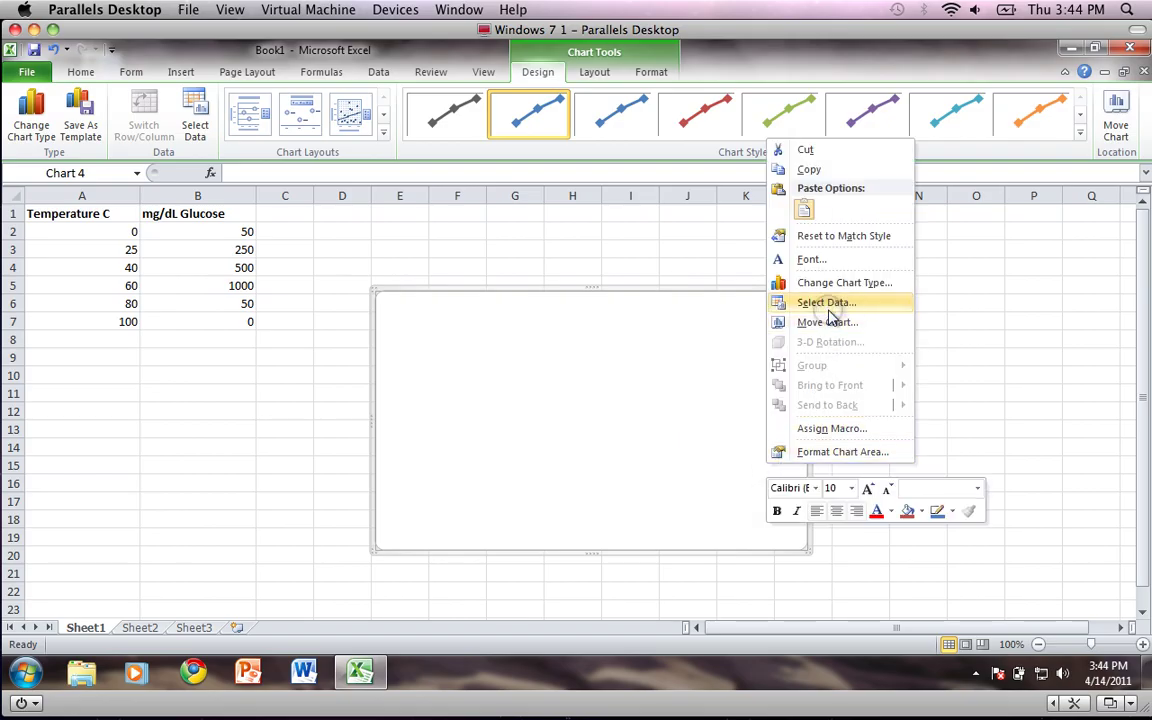
left_click(828, 302)
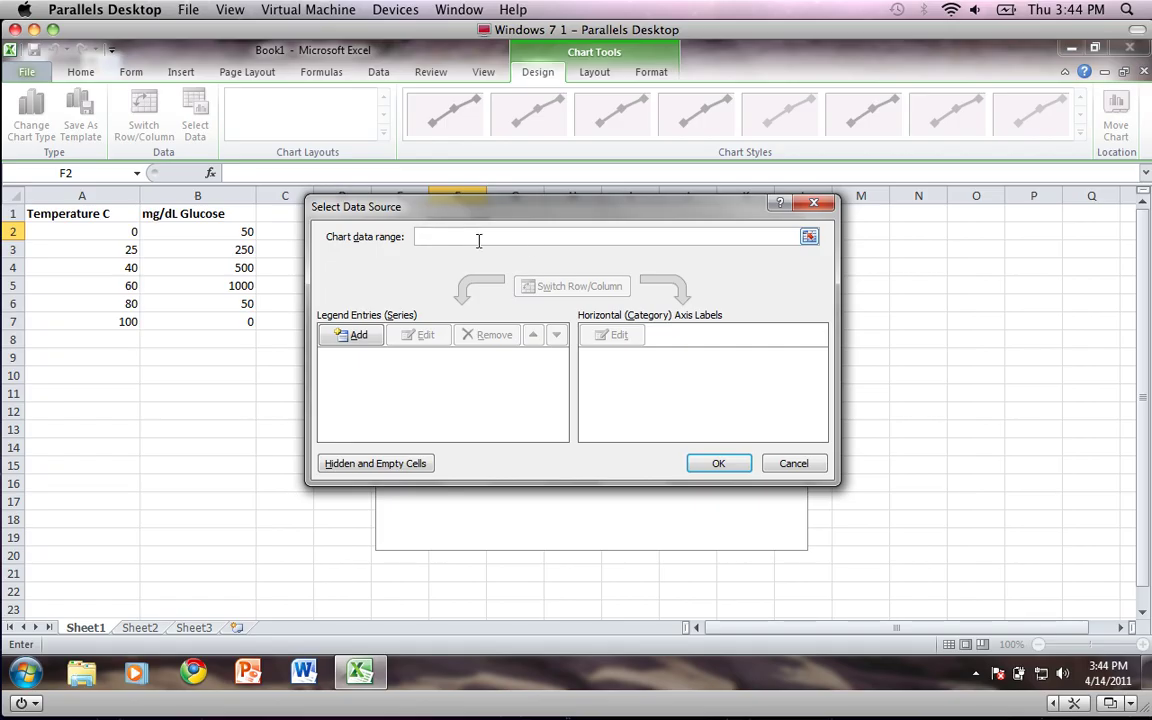
left_click(810, 237)
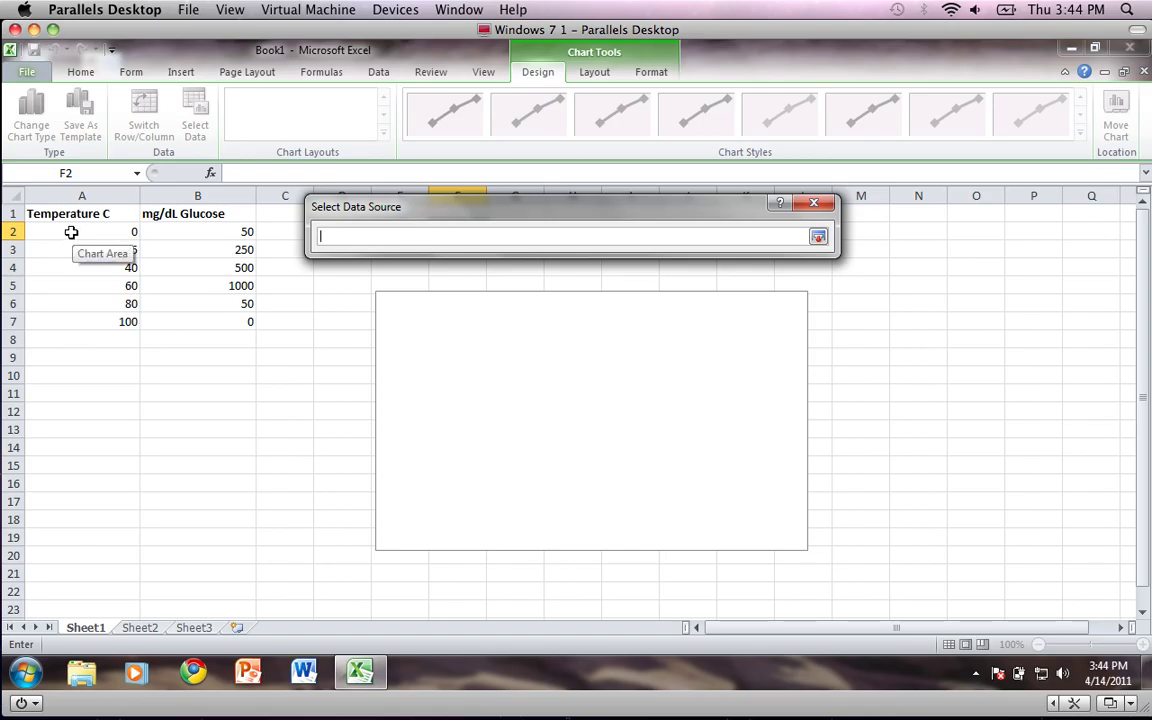
left_click_drag(71, 232, 231, 322)
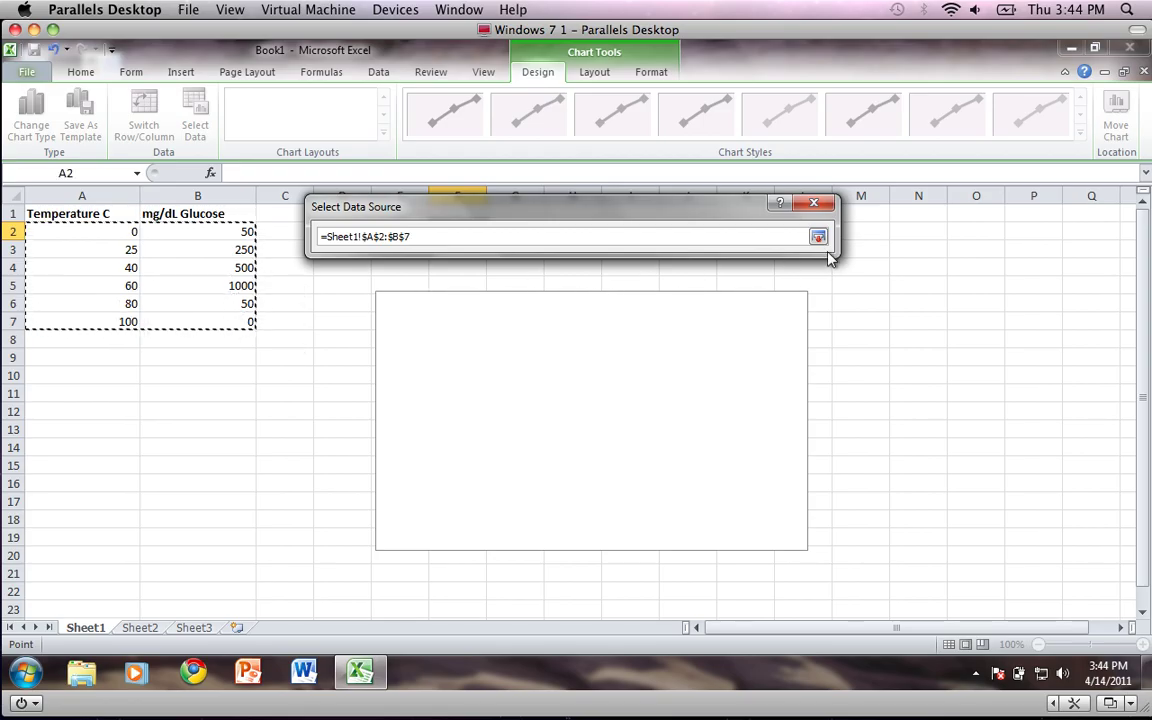
left_click(818, 238)
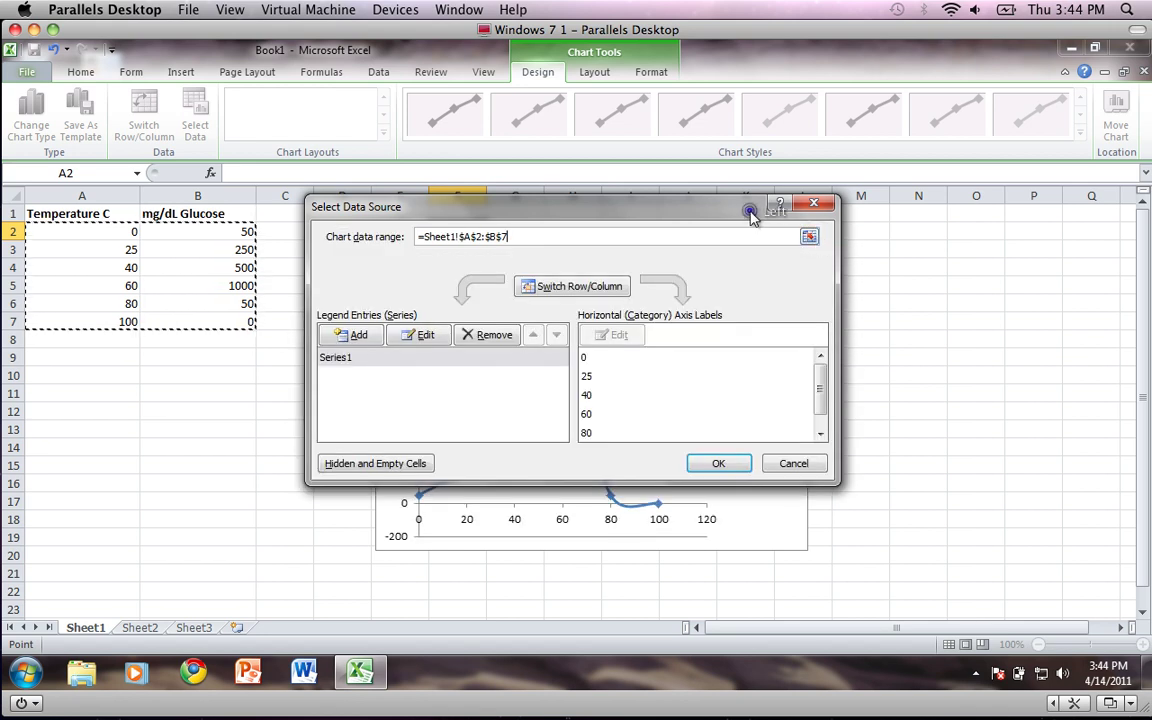
left_click_drag(751, 213, 600, 192)
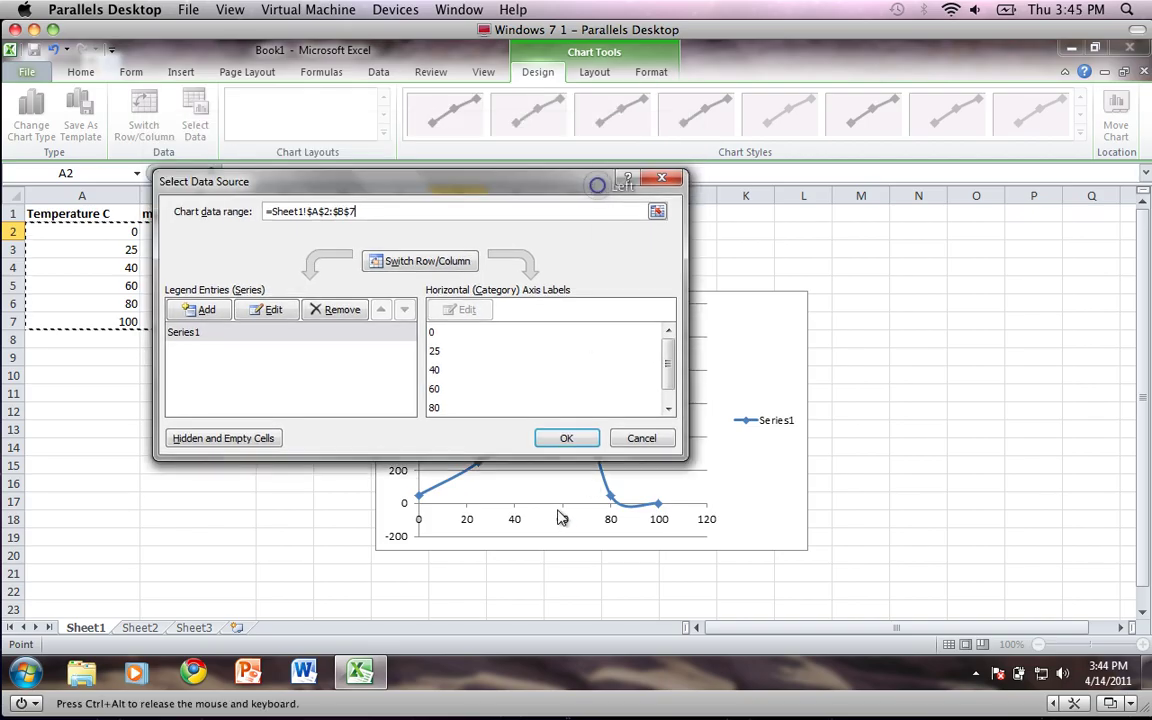
left_click(580, 440)
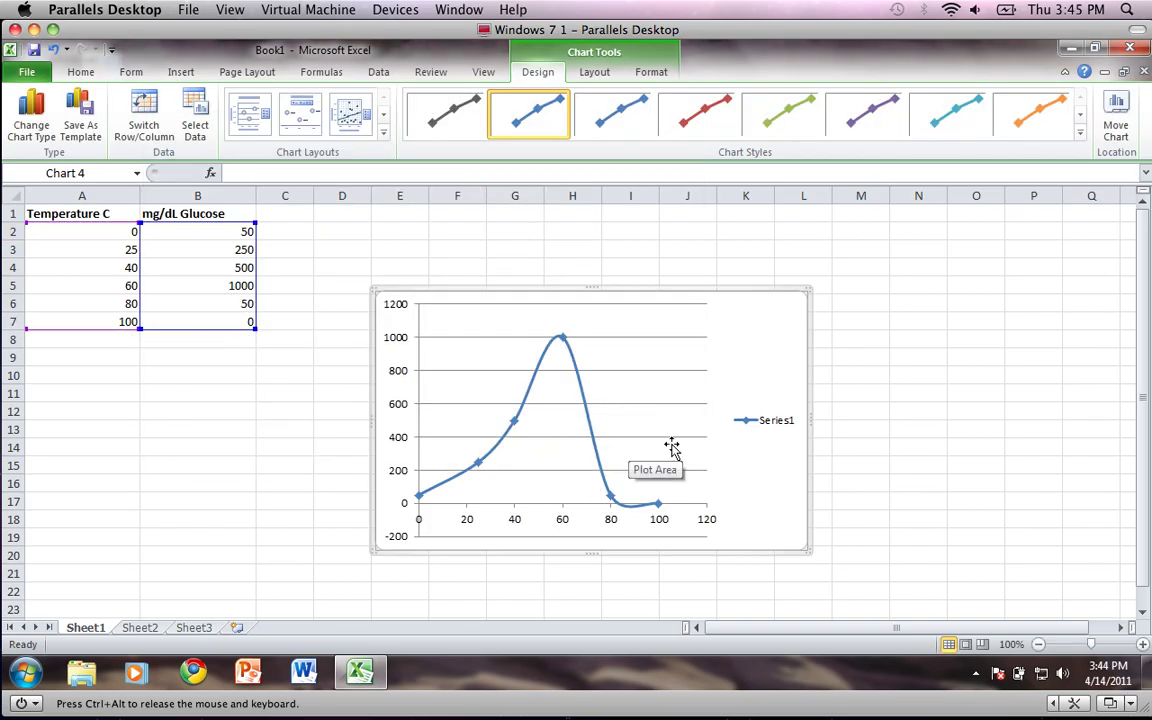
Delete the chart's legend and set the major gridlines' line color to No line
left_click(780, 420)
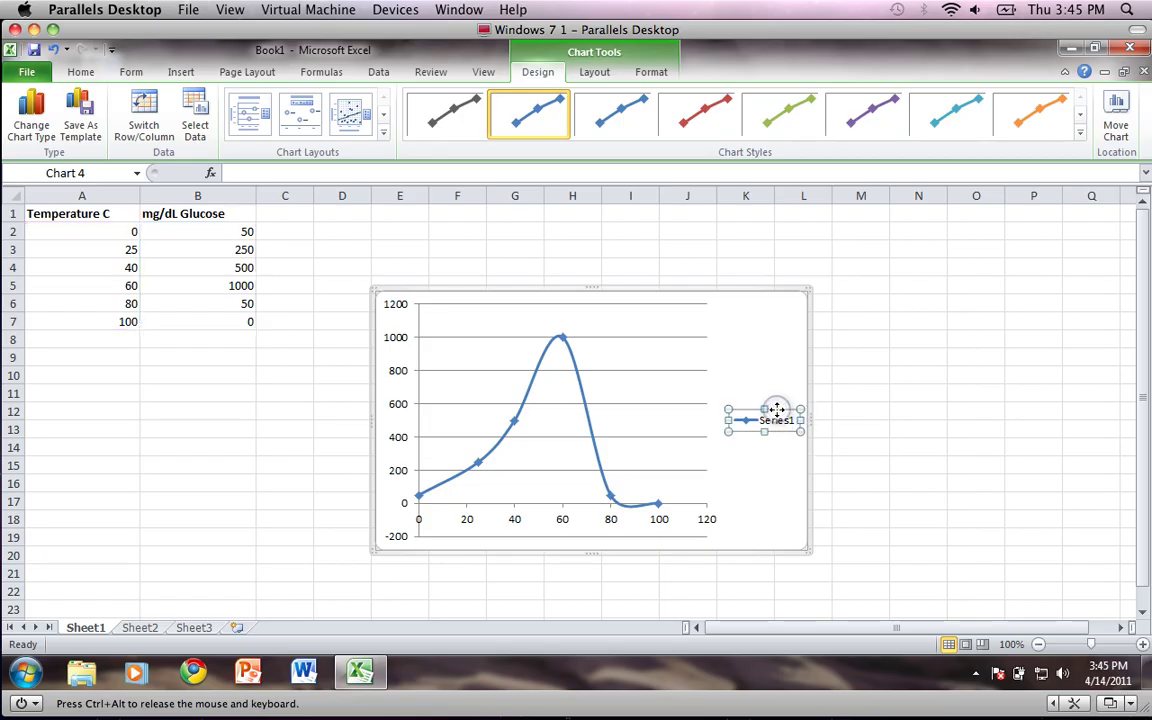
key("Delete")
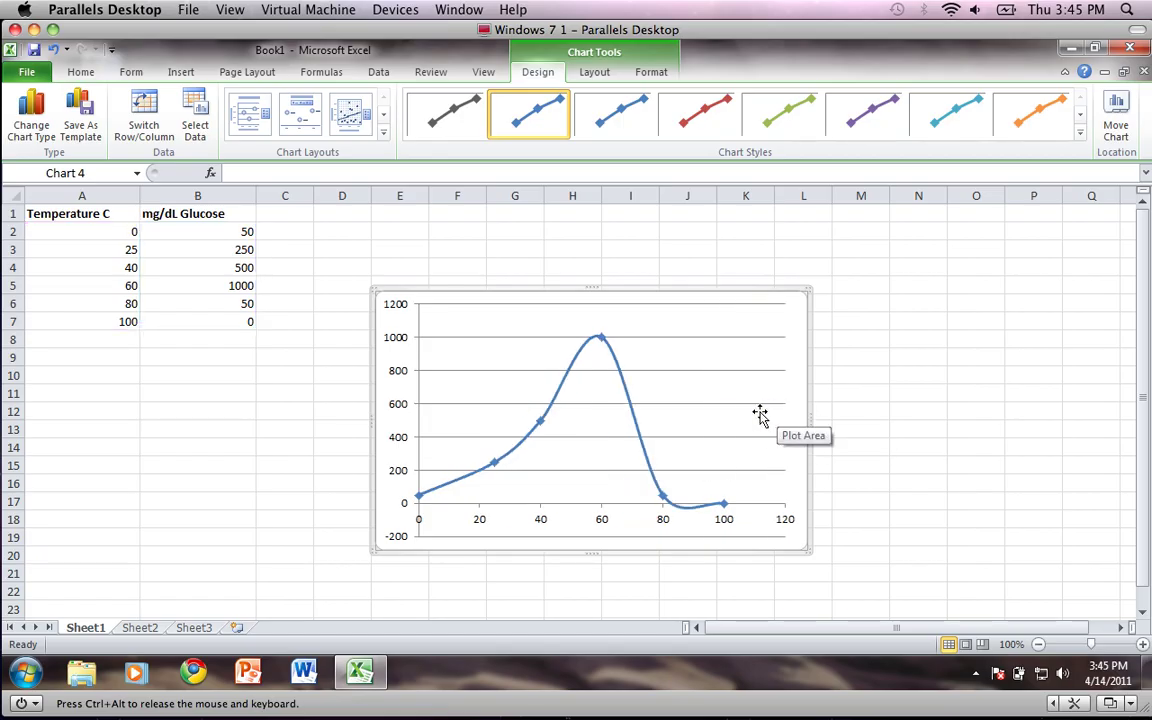
left_click(758, 405)
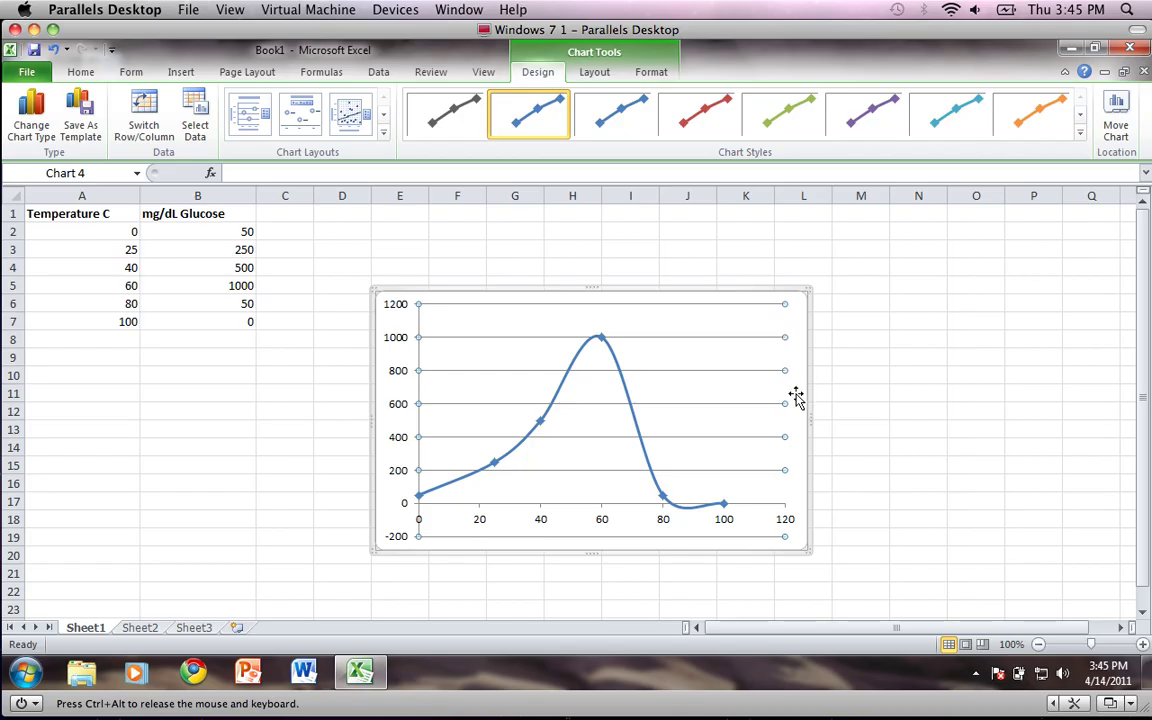
right_click(764, 373)
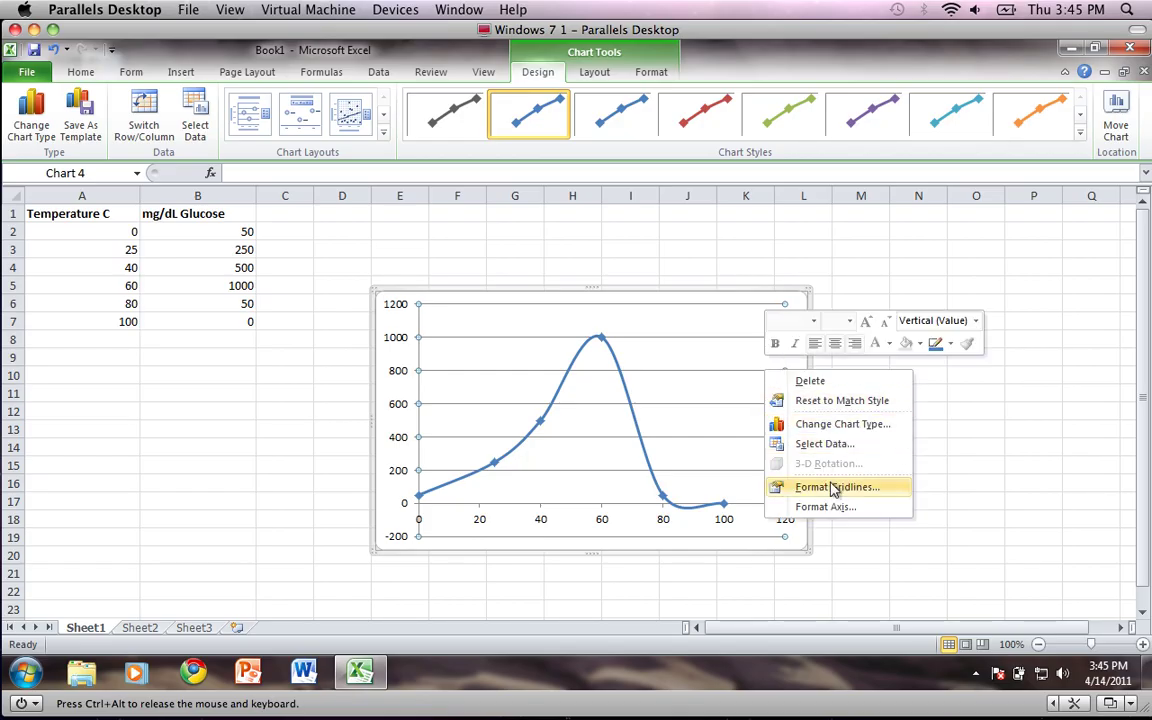
left_click(836, 489)
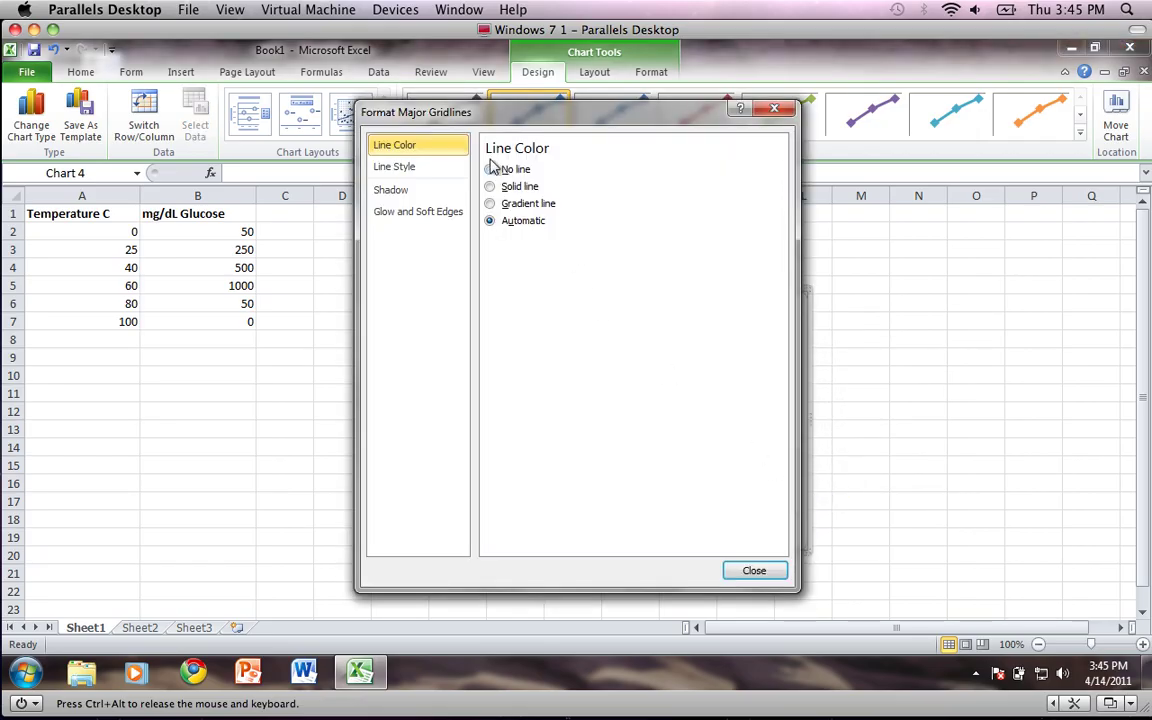
left_click(491, 170)
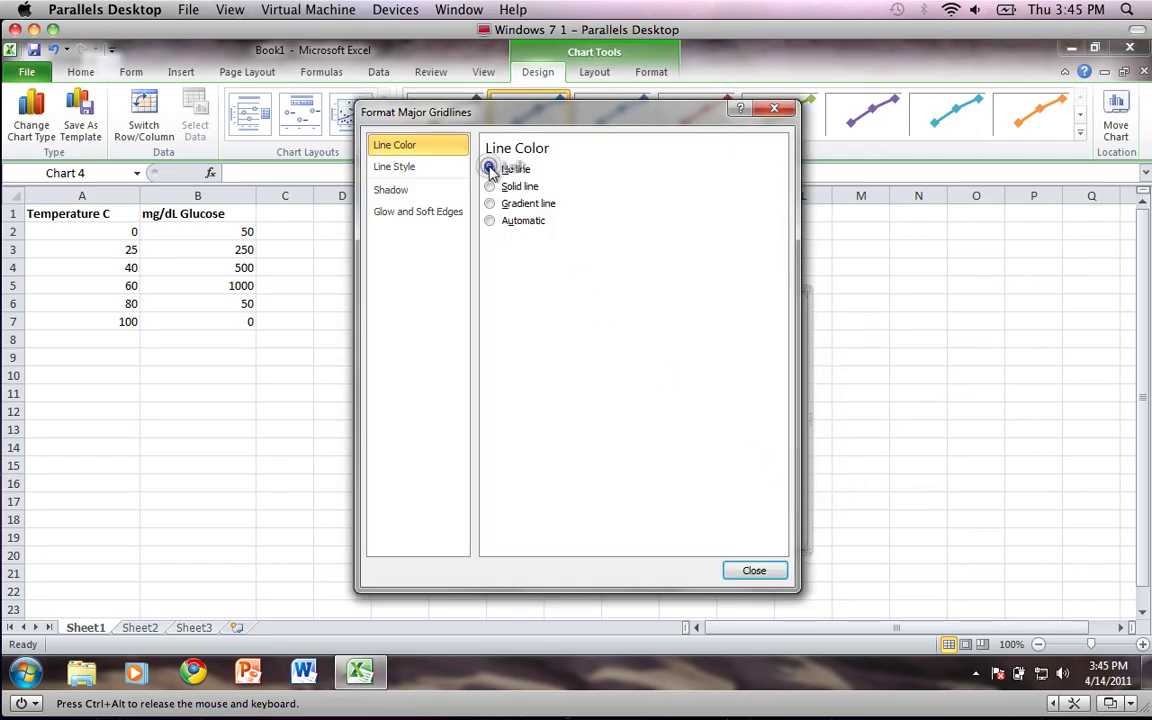
left_click(772, 570)
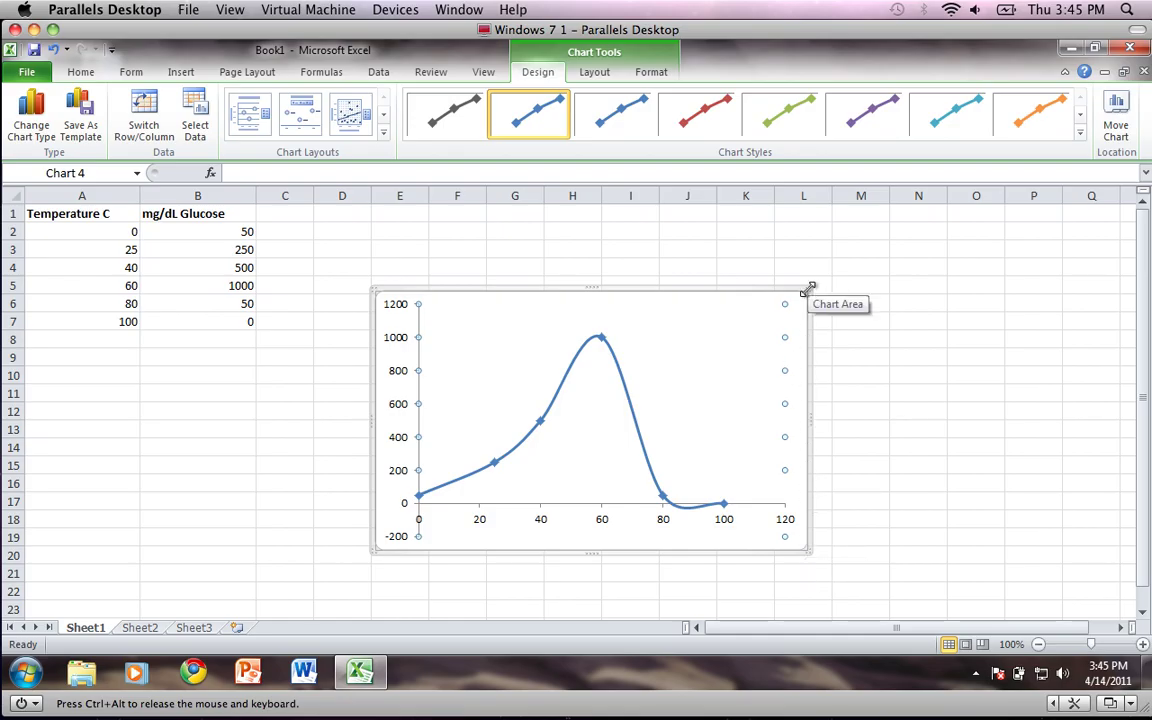
Enlarge the chart and set the vertical axis minimum to a fixed value of 0
left_click_drag(806, 289, 910, 247)
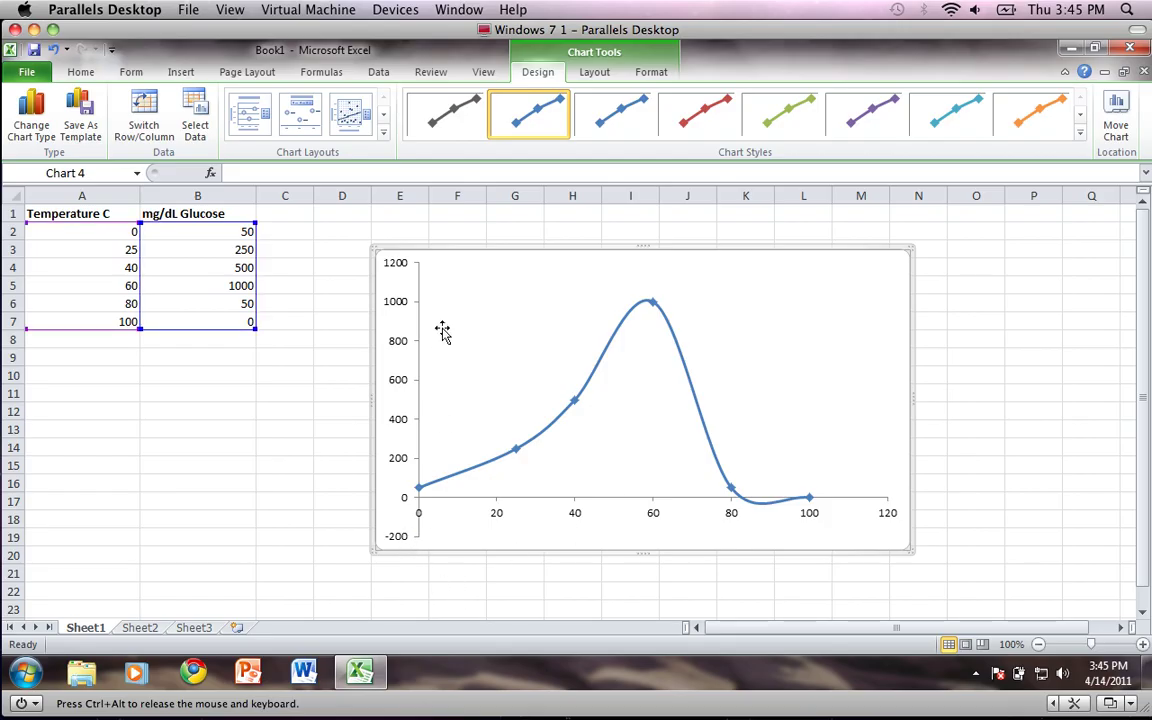
left_click(404, 537)
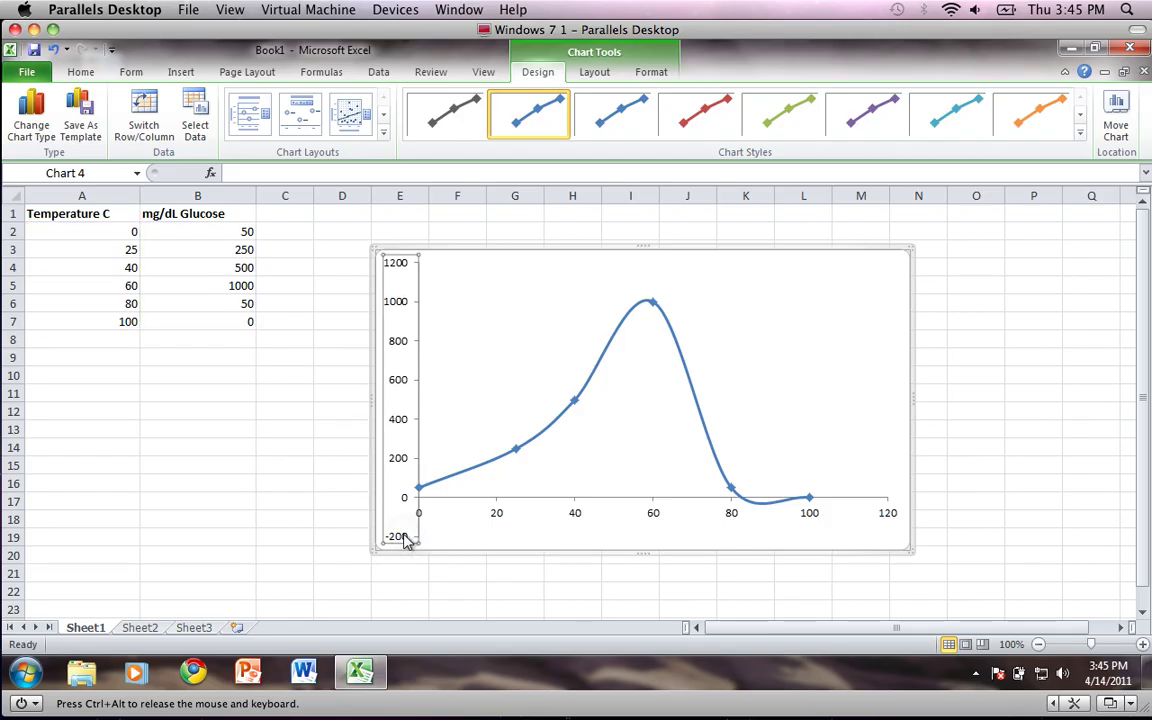
right_click(404, 537)
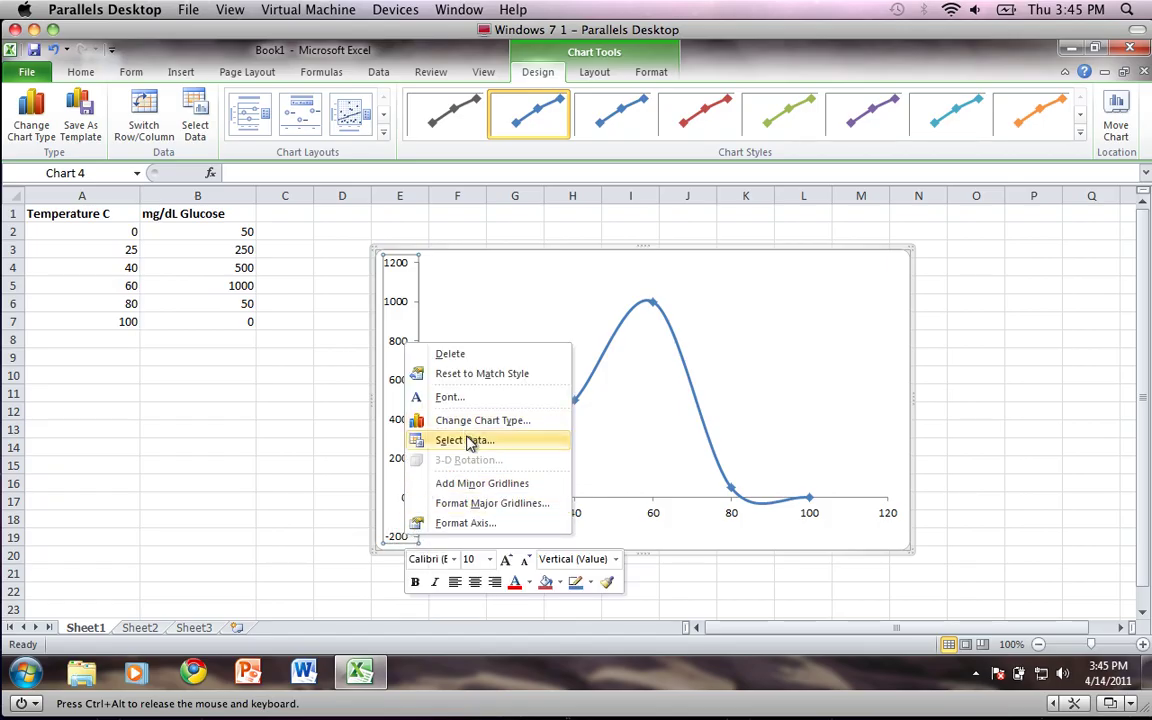
left_click(463, 523)
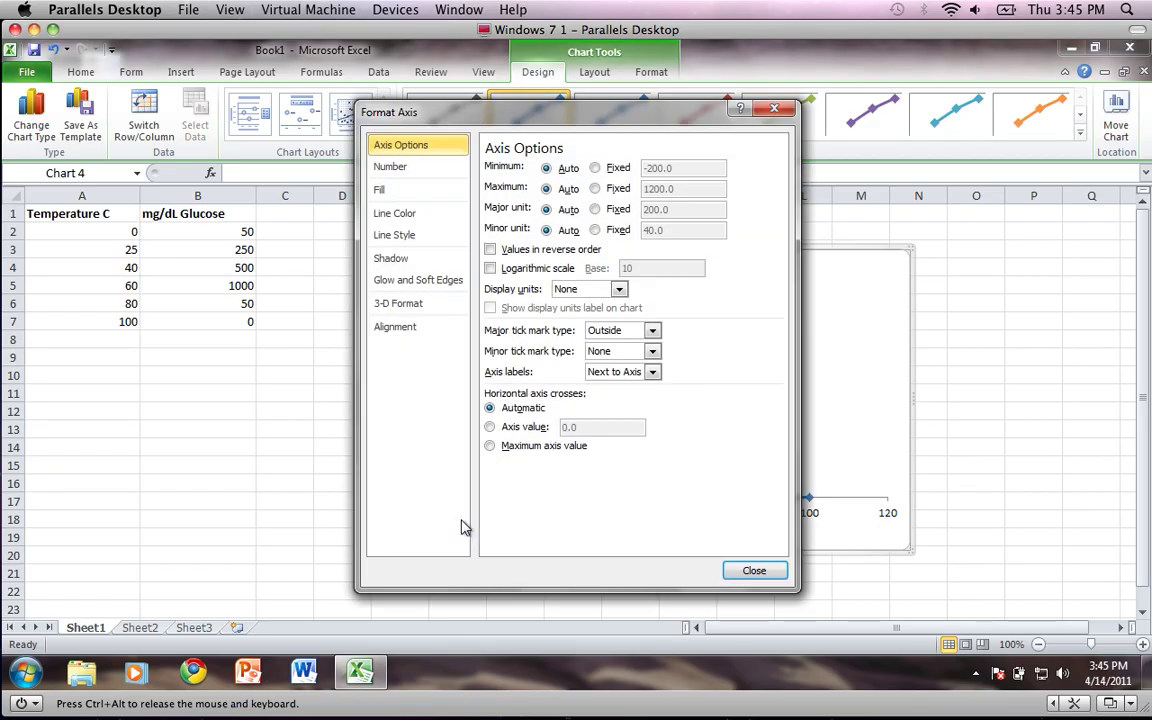
left_click(595, 167)
double_click(668, 168)
type("-00")
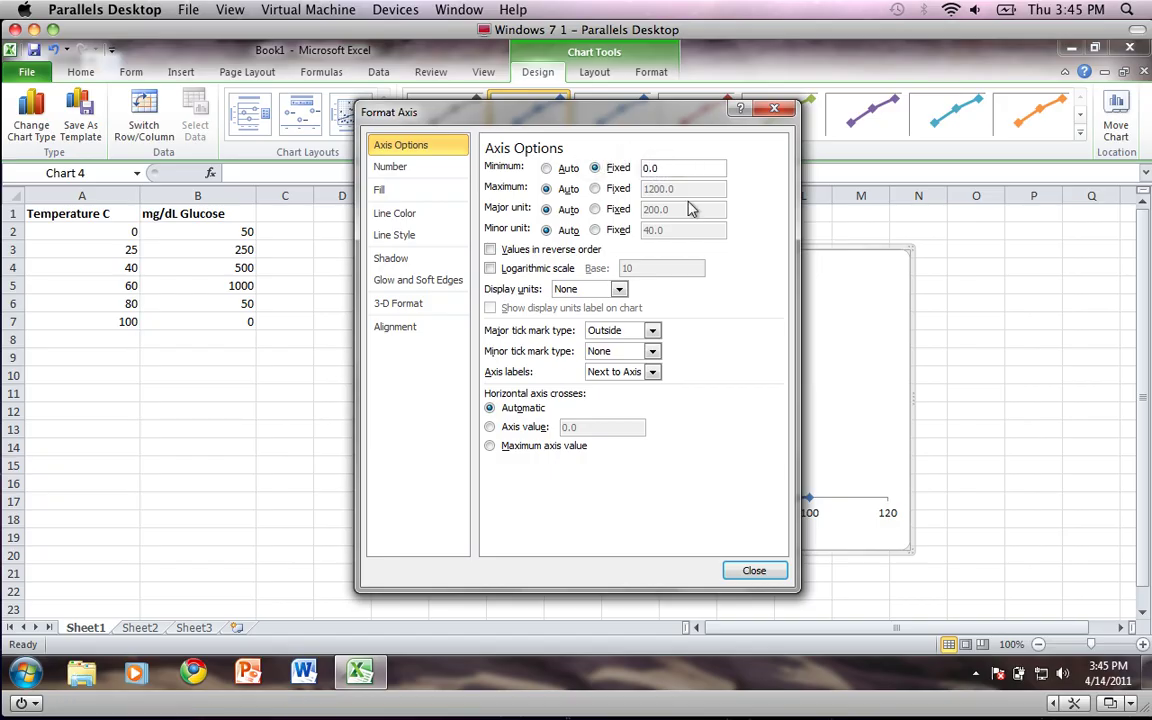
left_click(762, 570)
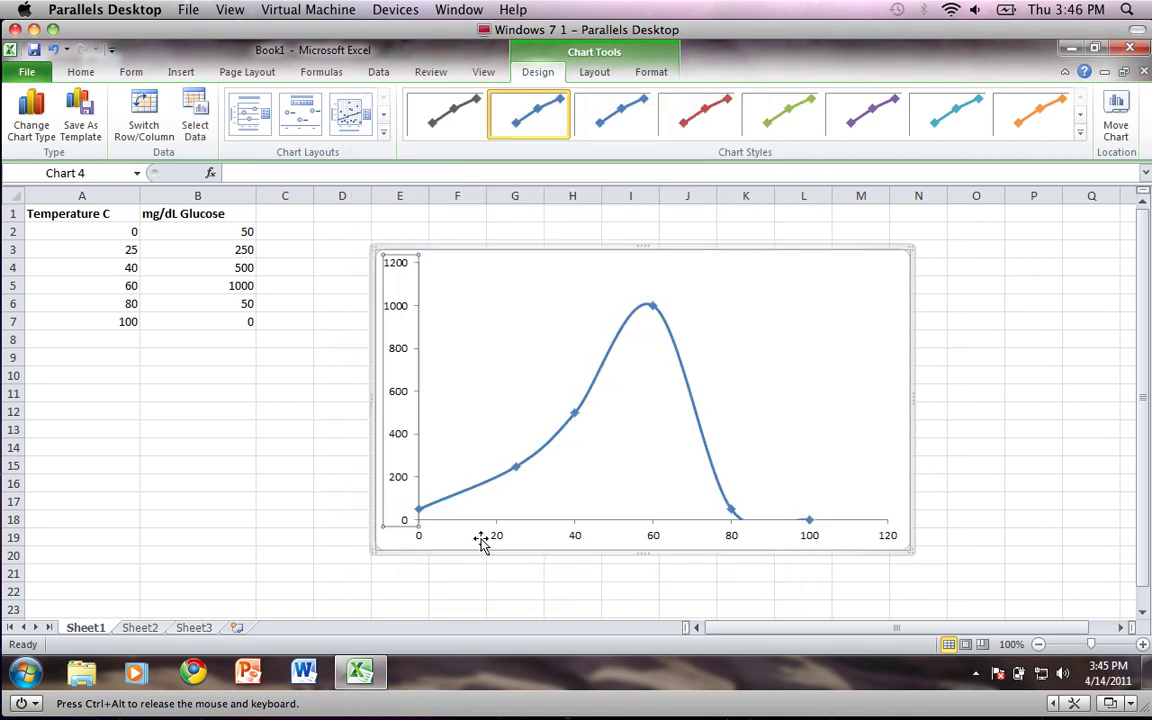
Fix the horizontal axis minimum at 0 and its maximum at 105
left_click(883, 537)
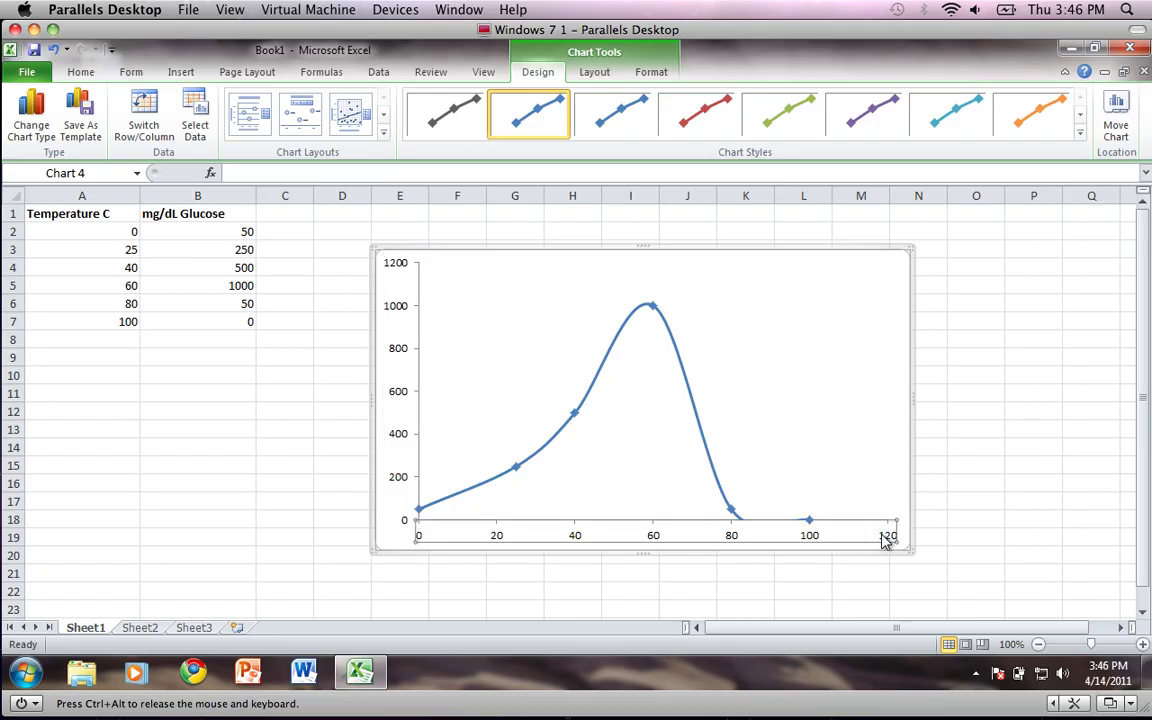
right_click(885, 540)
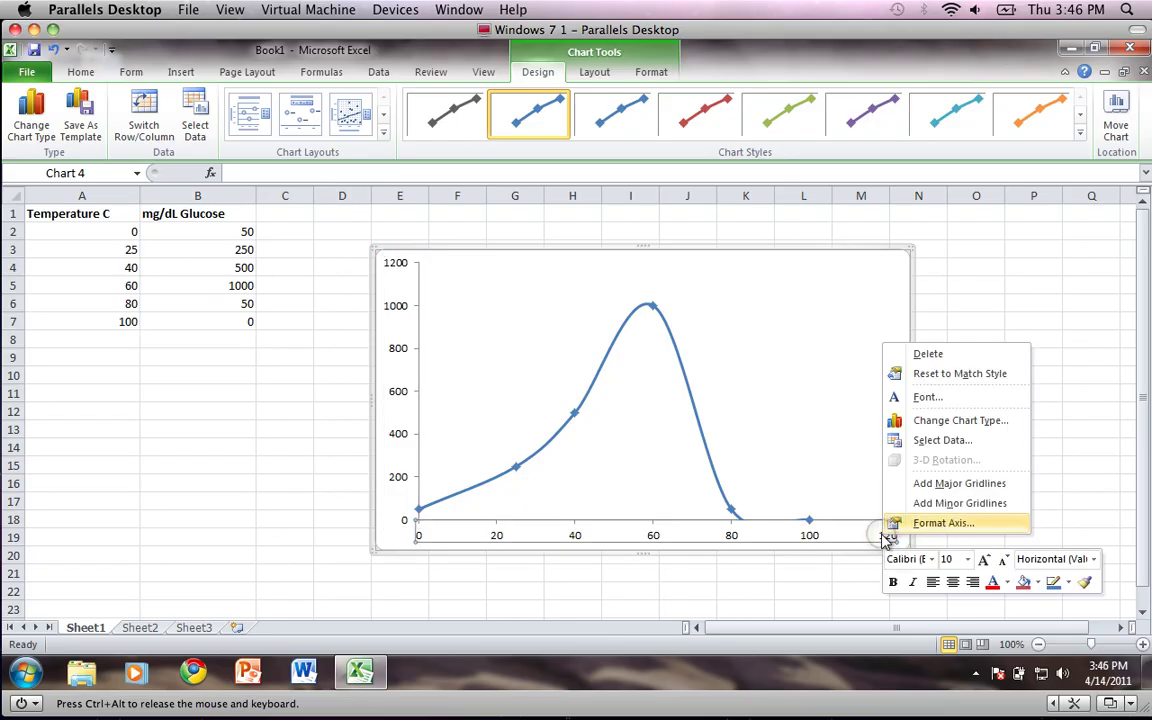
left_click(899, 527)
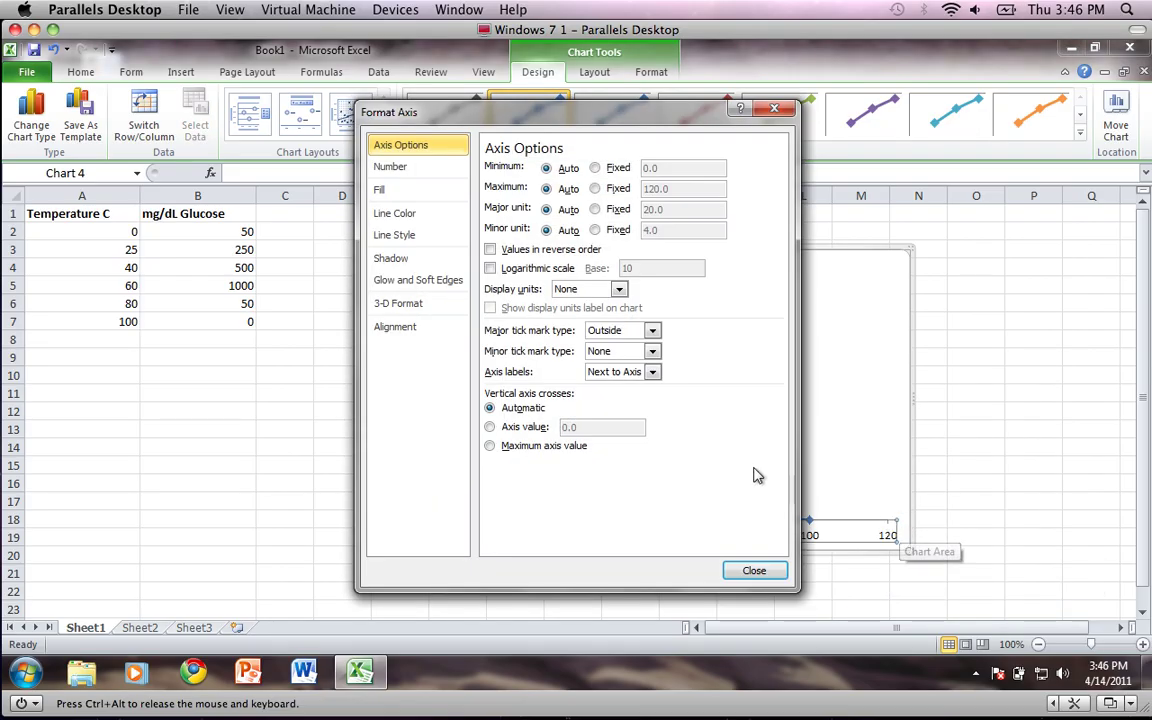
left_click(596, 169)
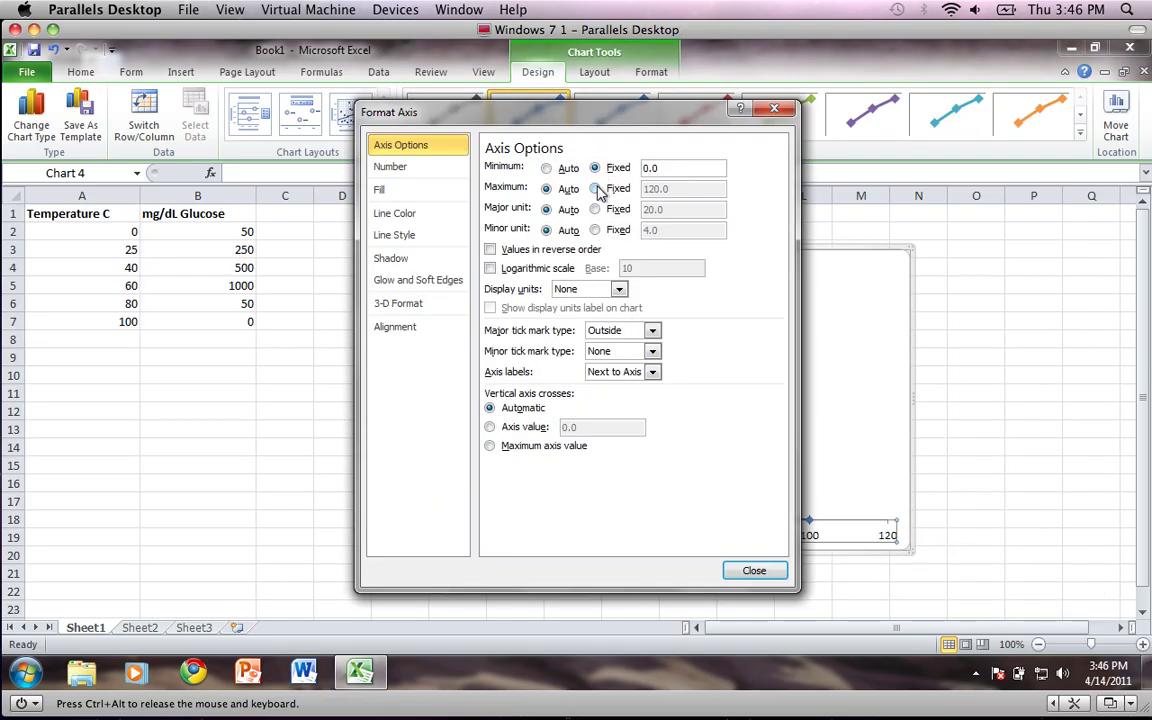
left_click(596, 189)
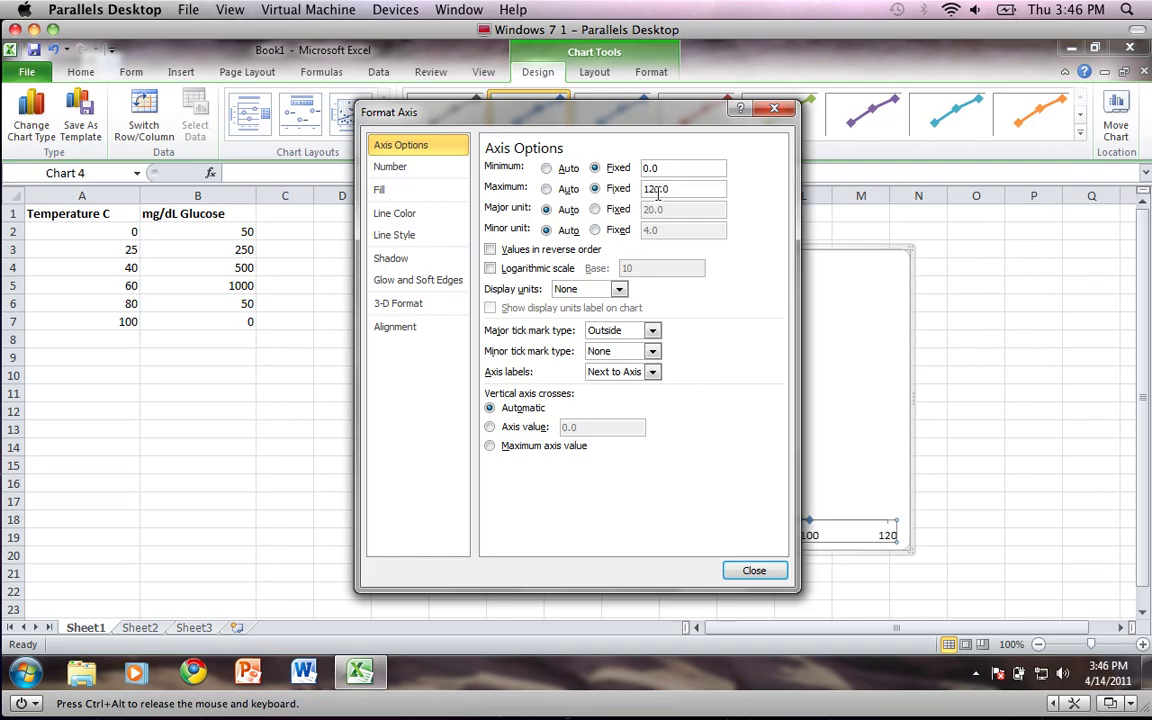
left_click(656, 190)
key("BackSpace")
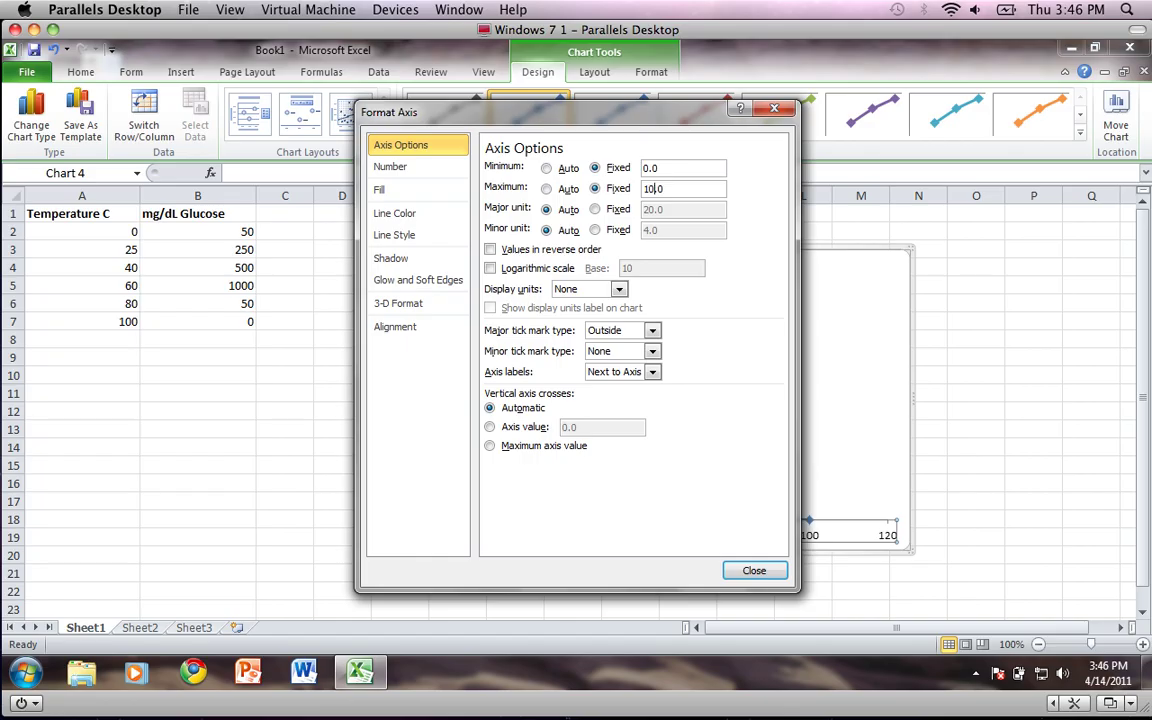
type("050")
left_click(748, 572)
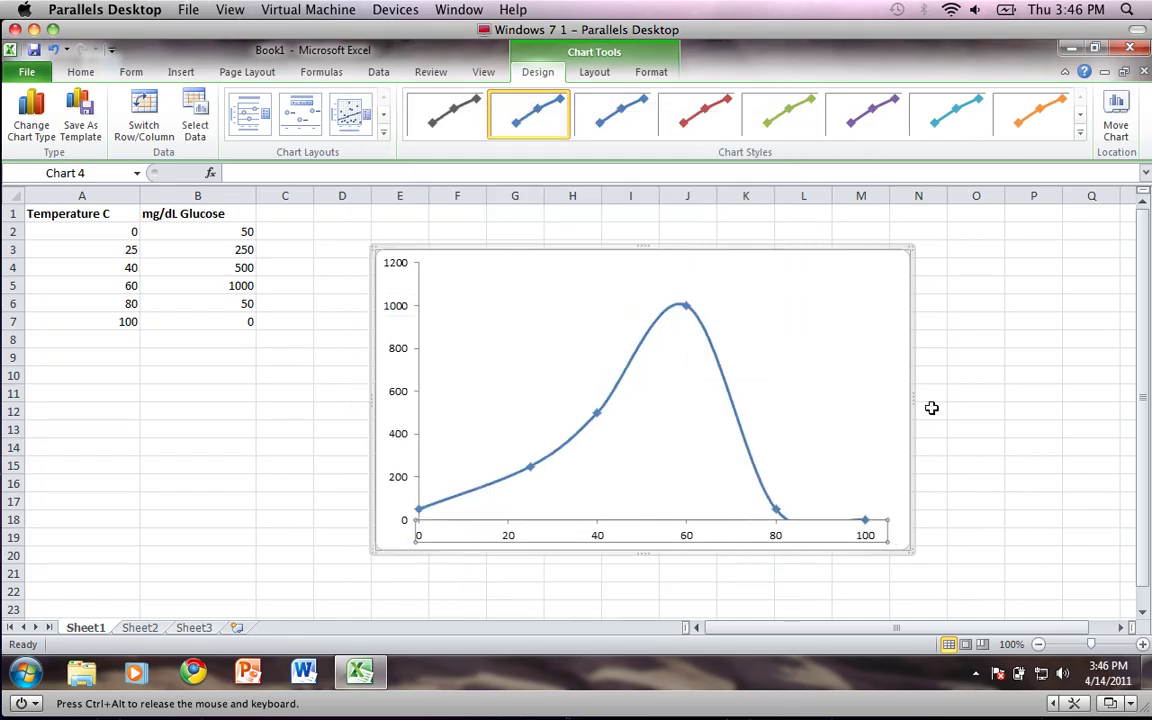
Enlarge the chart further, up to about column O and row 2, and add a title with the Above Chart option
left_click_drag(910, 253, 1002, 225)
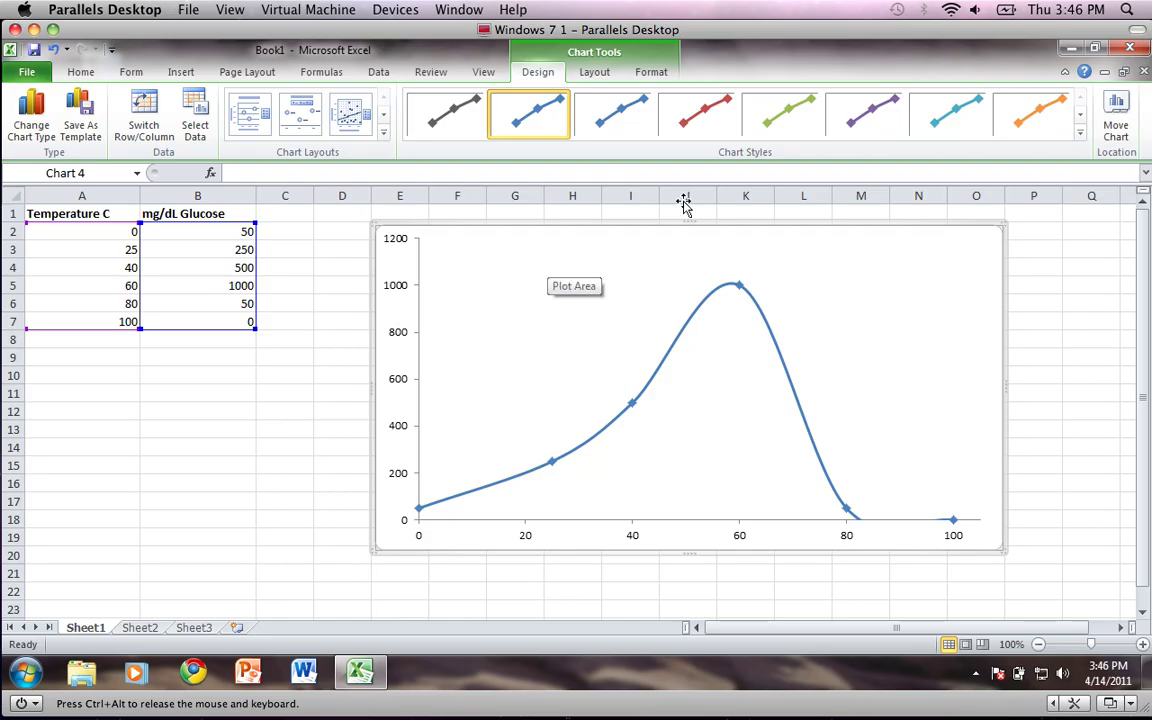
left_click(594, 74)
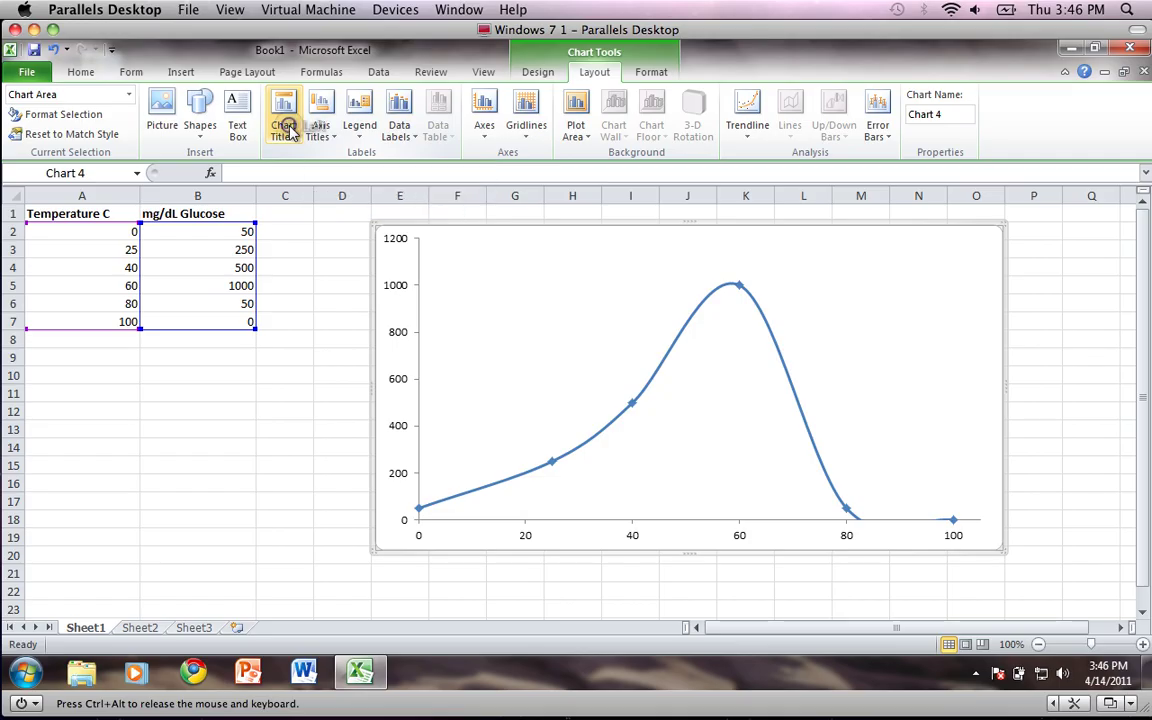
left_click(285, 130)
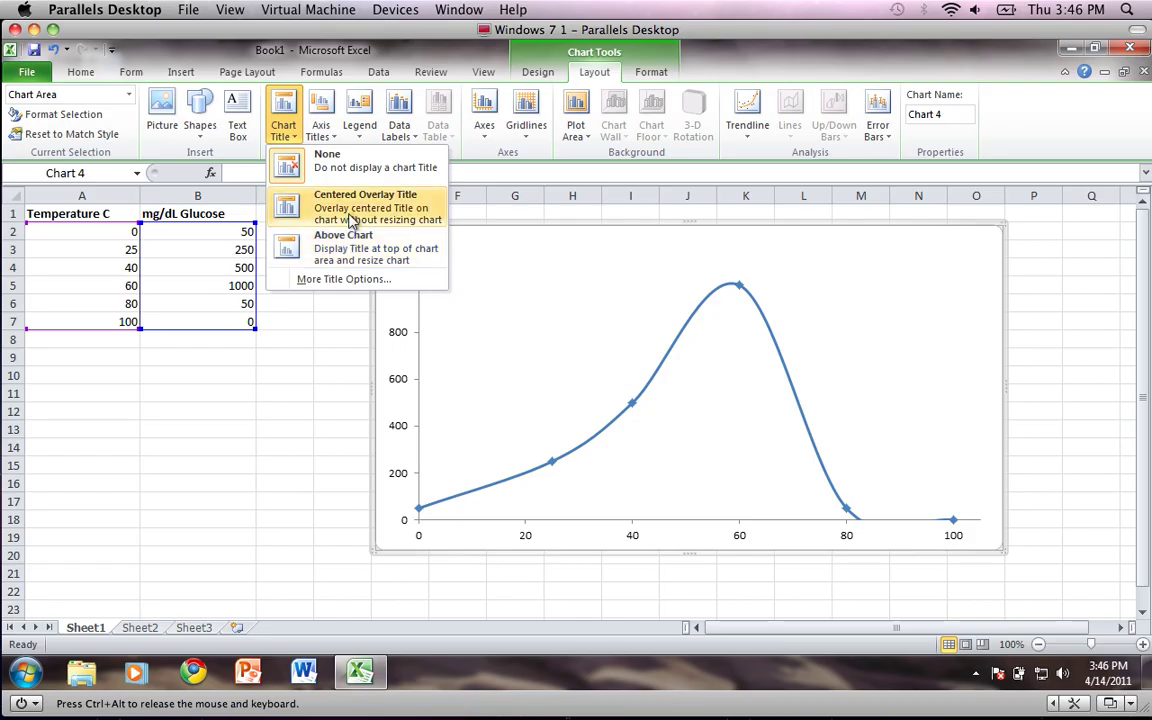
left_click(333, 243)
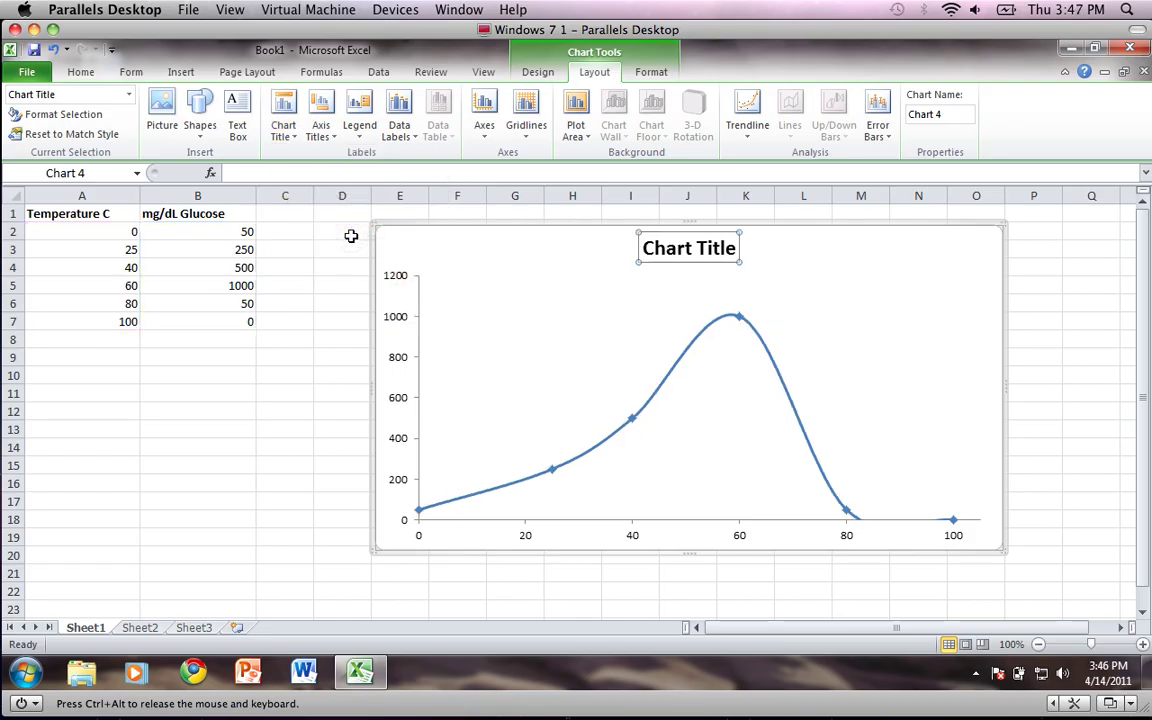
Replace the chart's placeholder title with "Effect of Temperature on Lactase Activity"
left_click(676, 248)
double_click(676, 248)
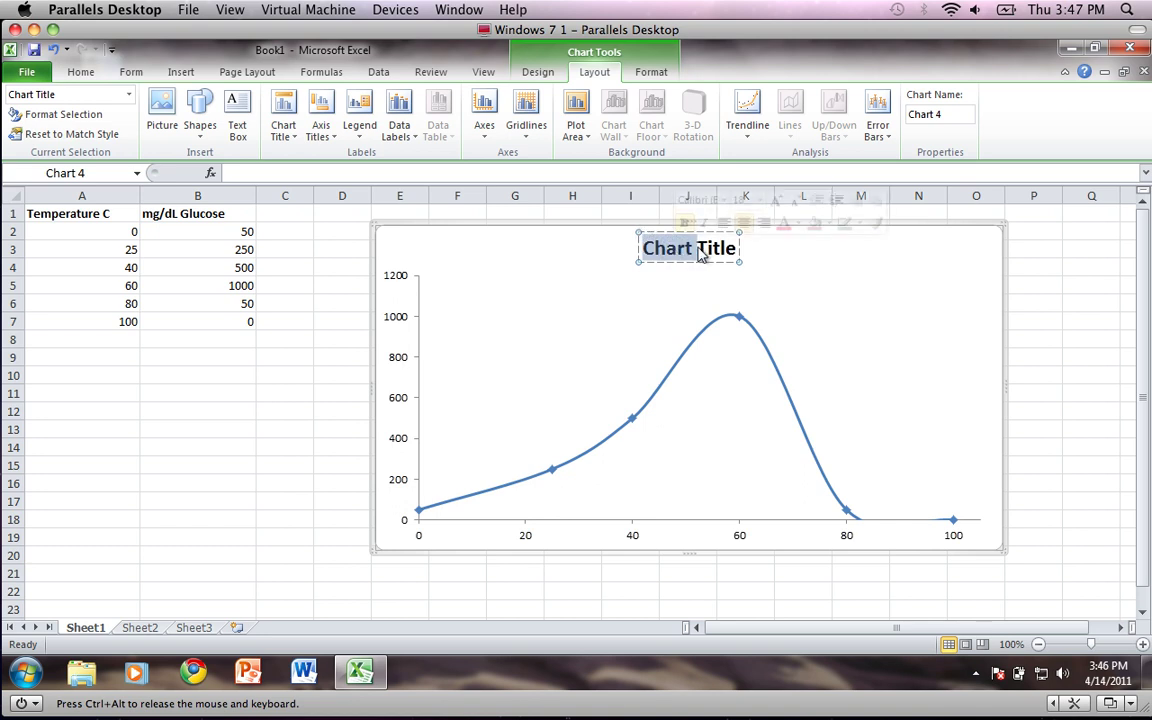
key("Delete")
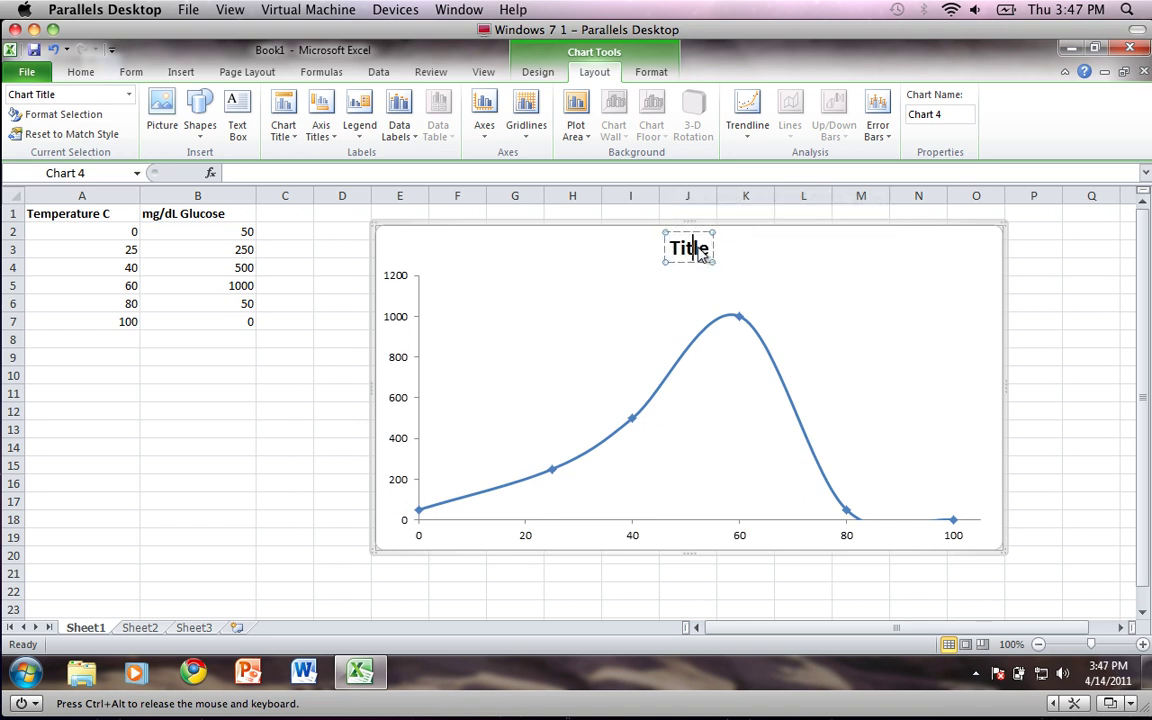
key("BackSpace")
key("BackSpace")
key("BackSpace")
key("BackSpace")
key("BackSpace")
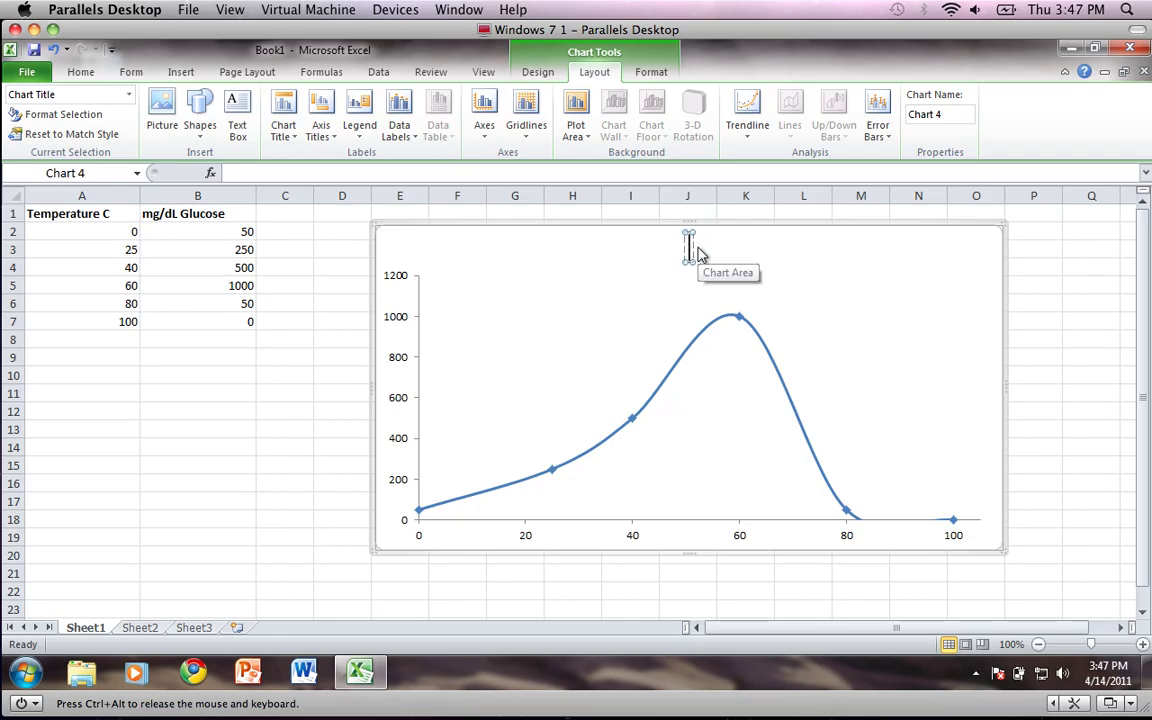
type("Effect of")
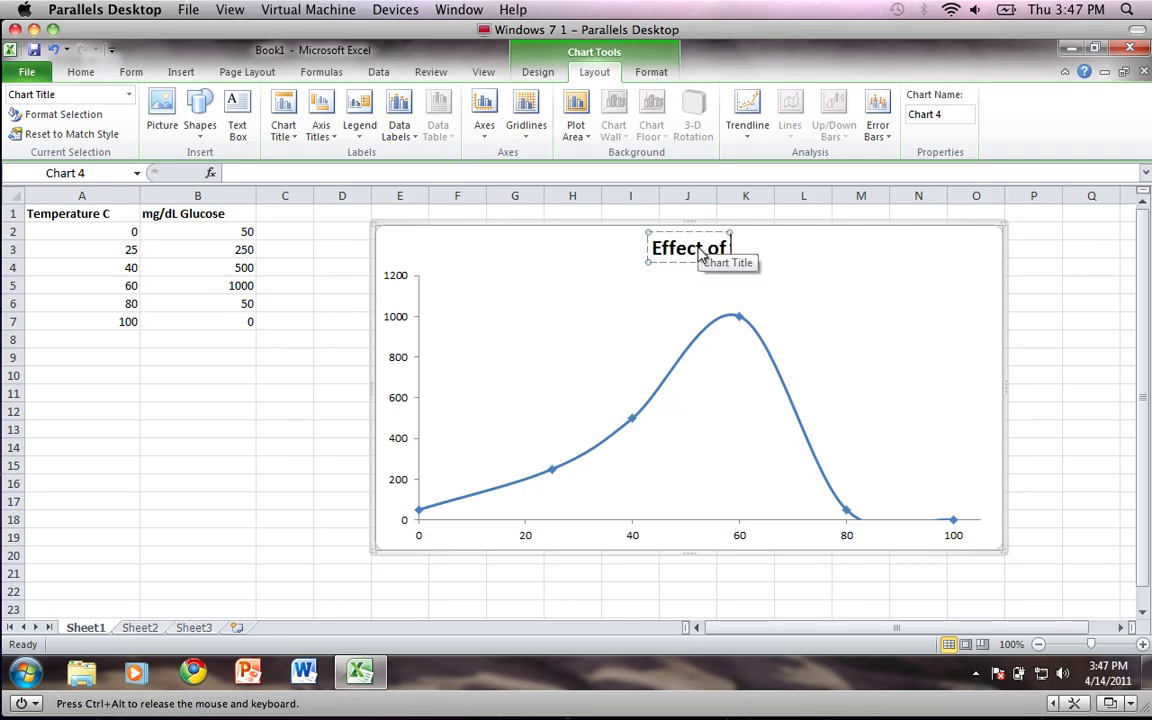
type(" Temperature o")
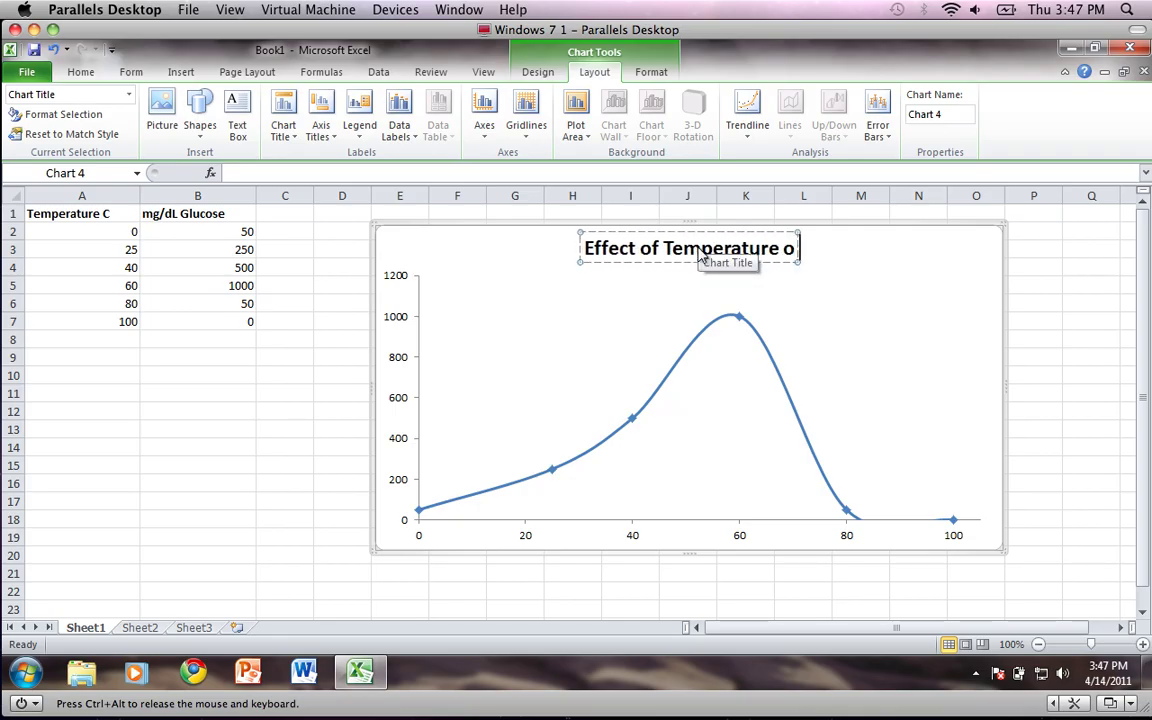
type("n Lactase a")
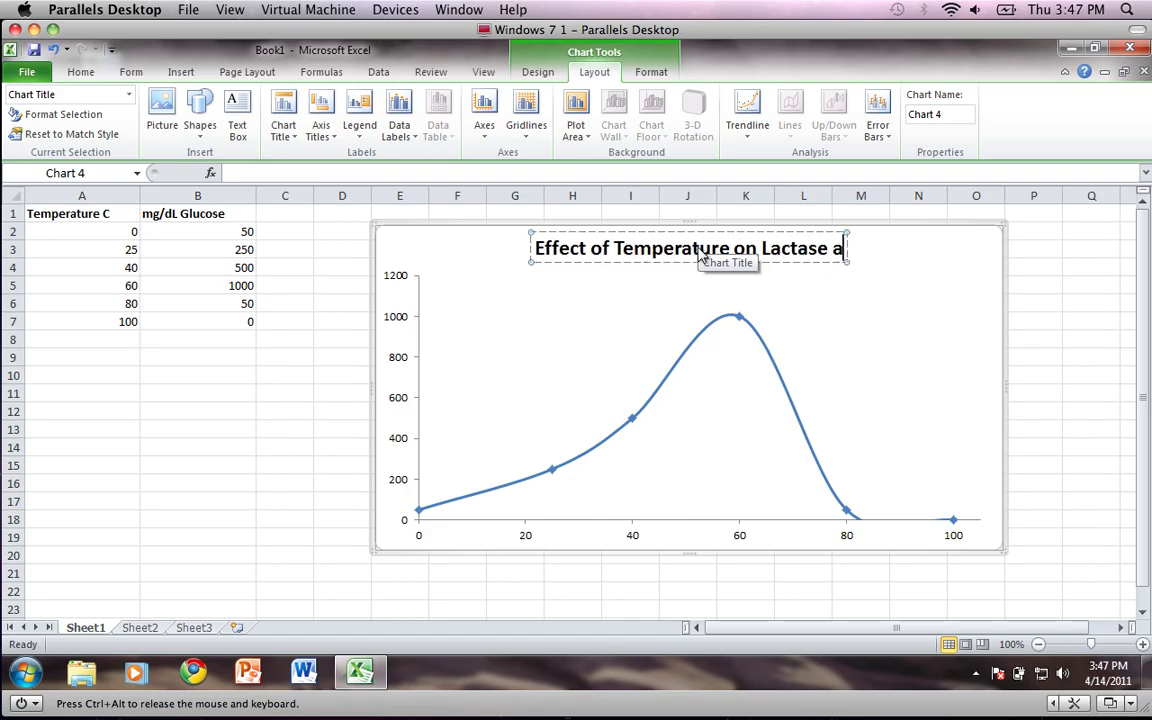
key("BackSpace")
type("Acit")
key("BackSpace")
key("BackSpace")
type("tivity")
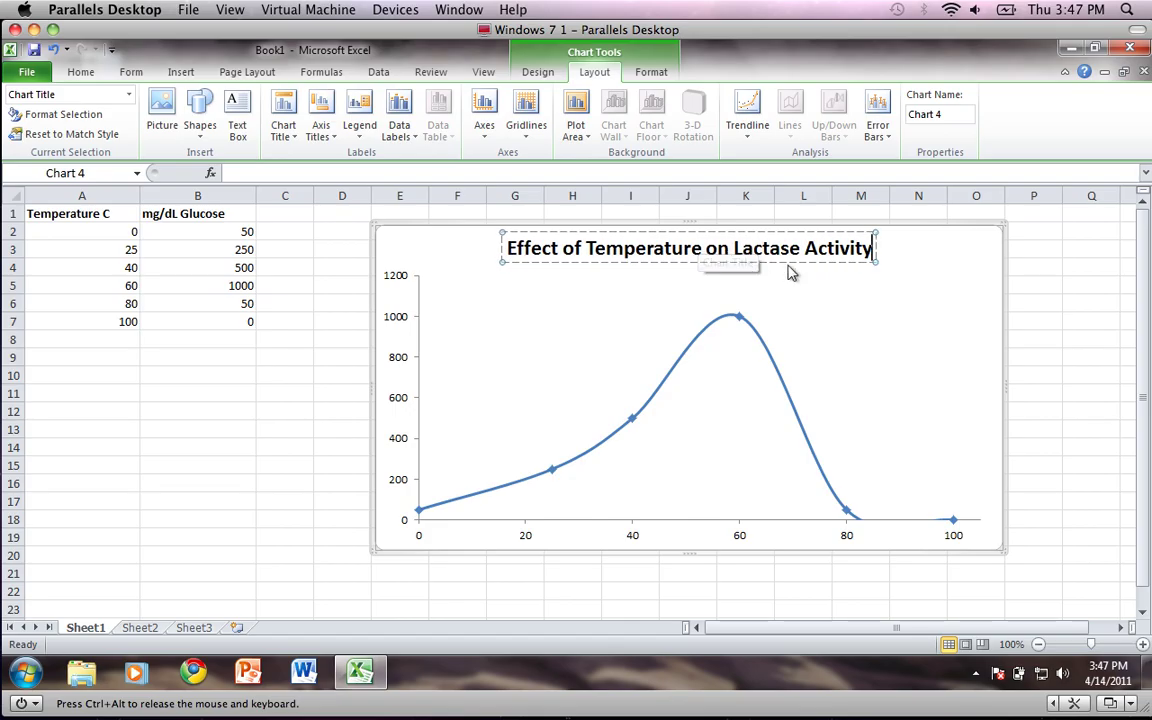
left_click(913, 314)
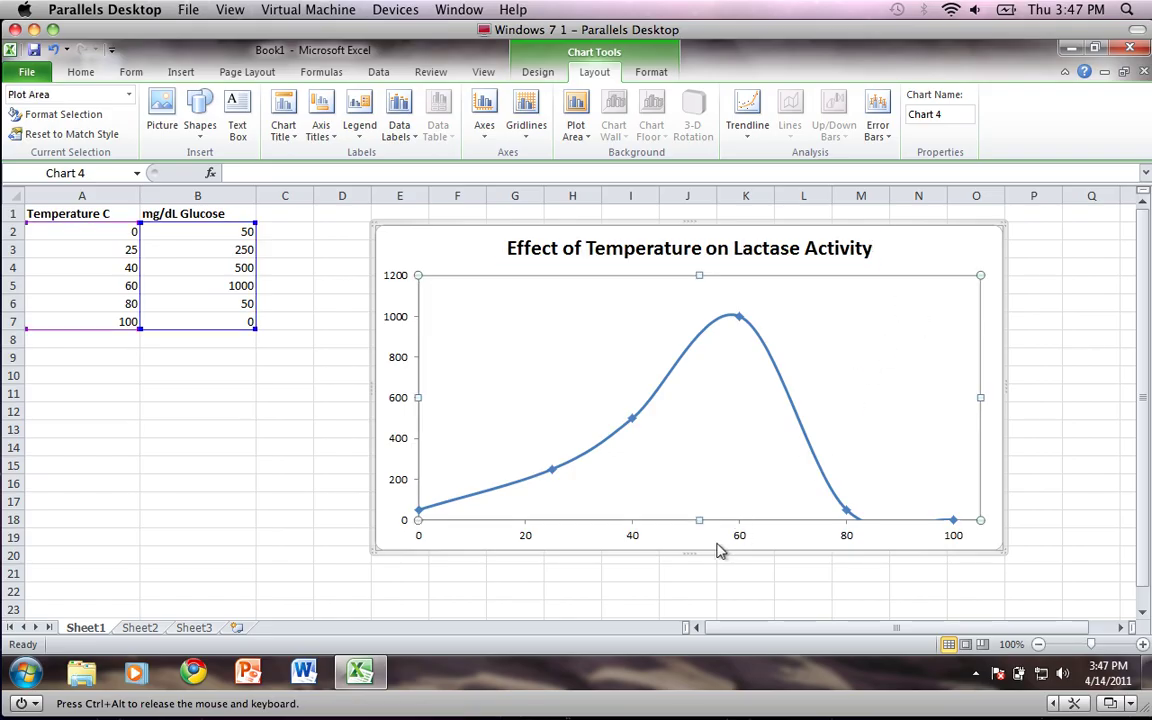
Add a primary horizontal axis title below the axis and set its text to "Temperature C"
left_click(334, 138)
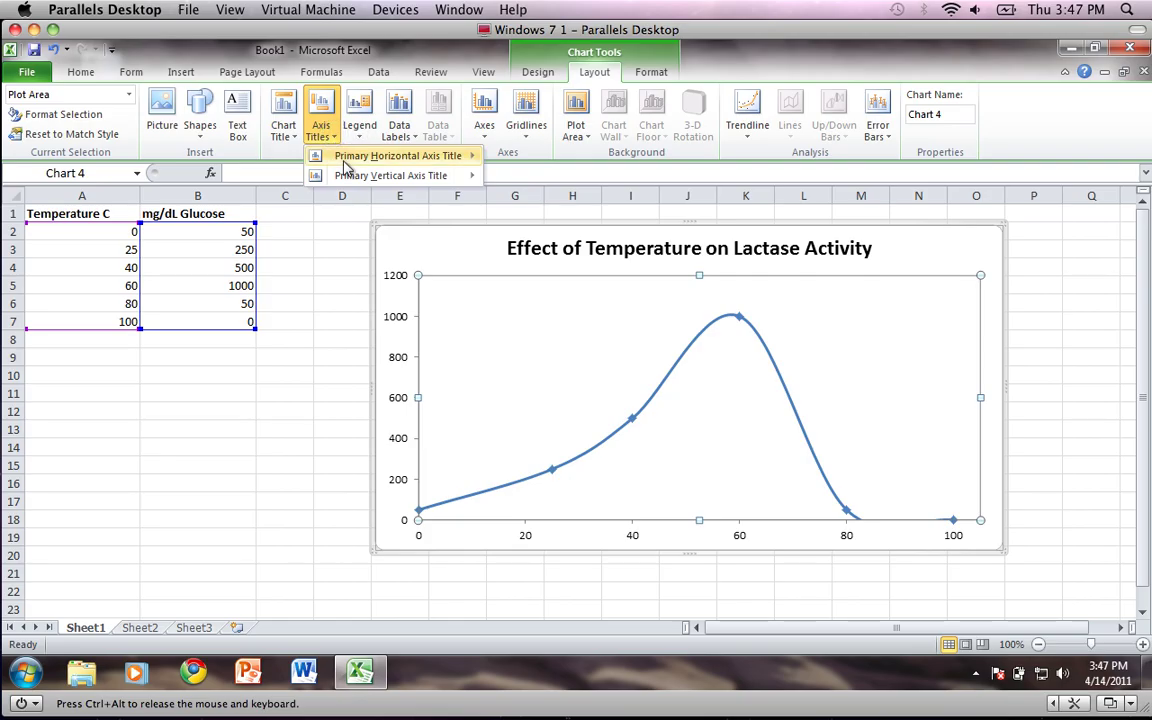
mouse_move(400, 163)
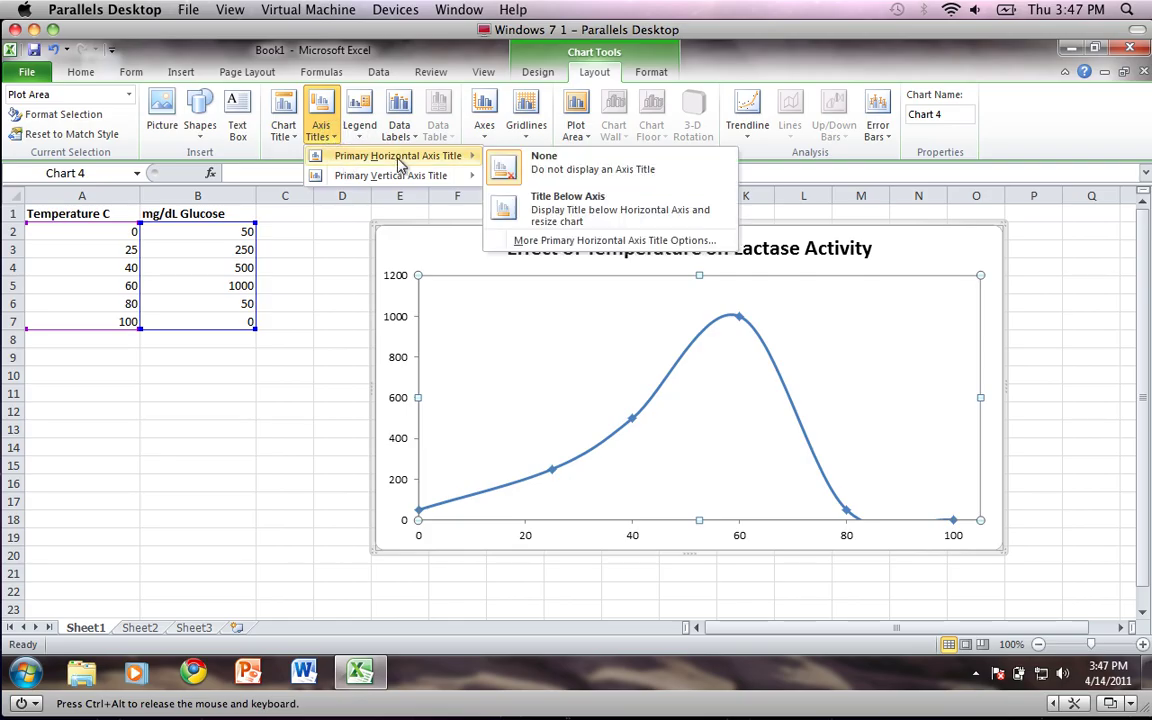
left_click(546, 220)
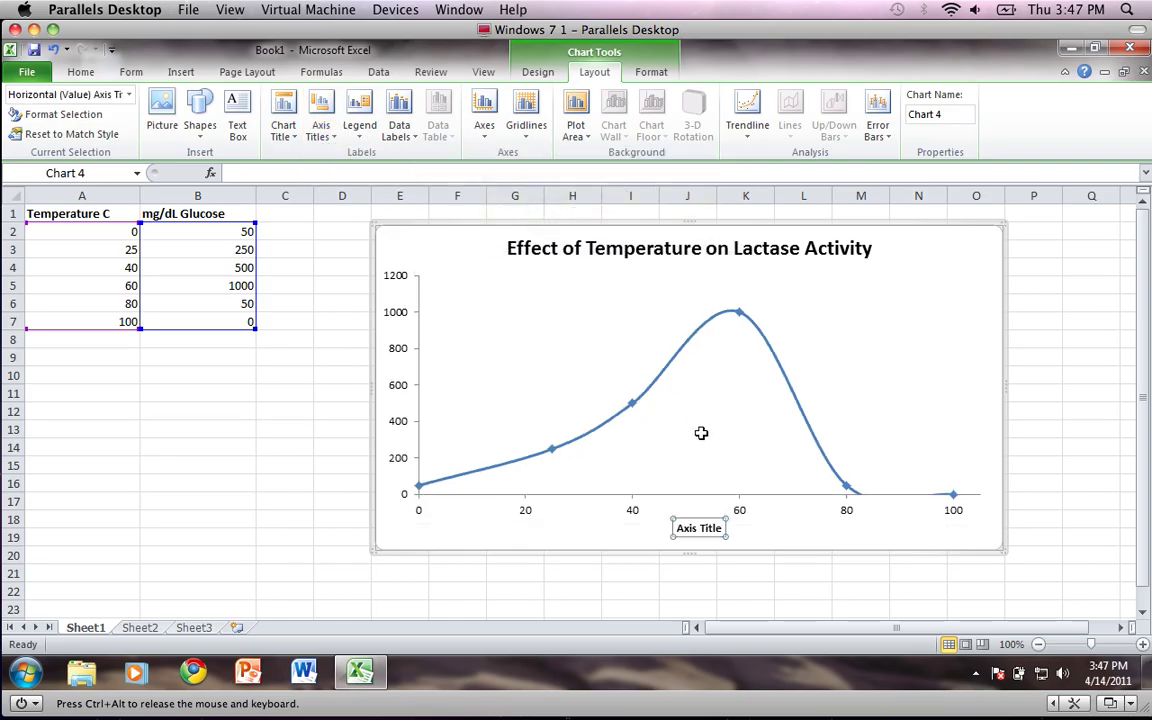
double_click(698, 531)
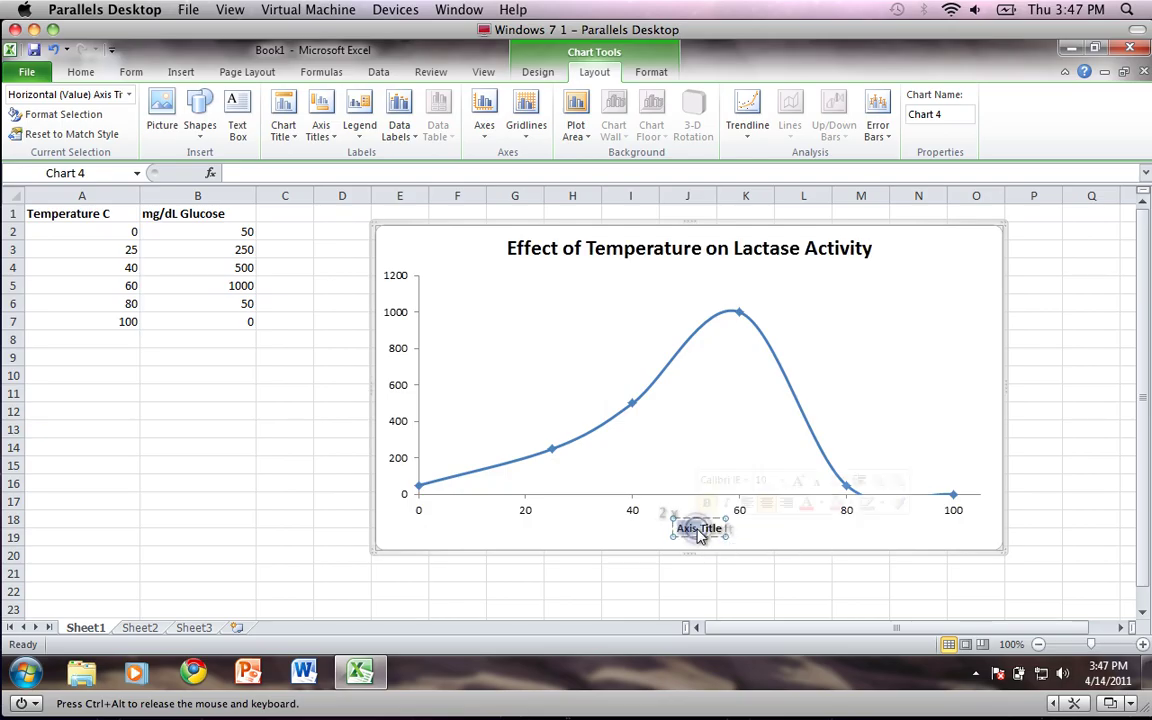
key("BackSpace")
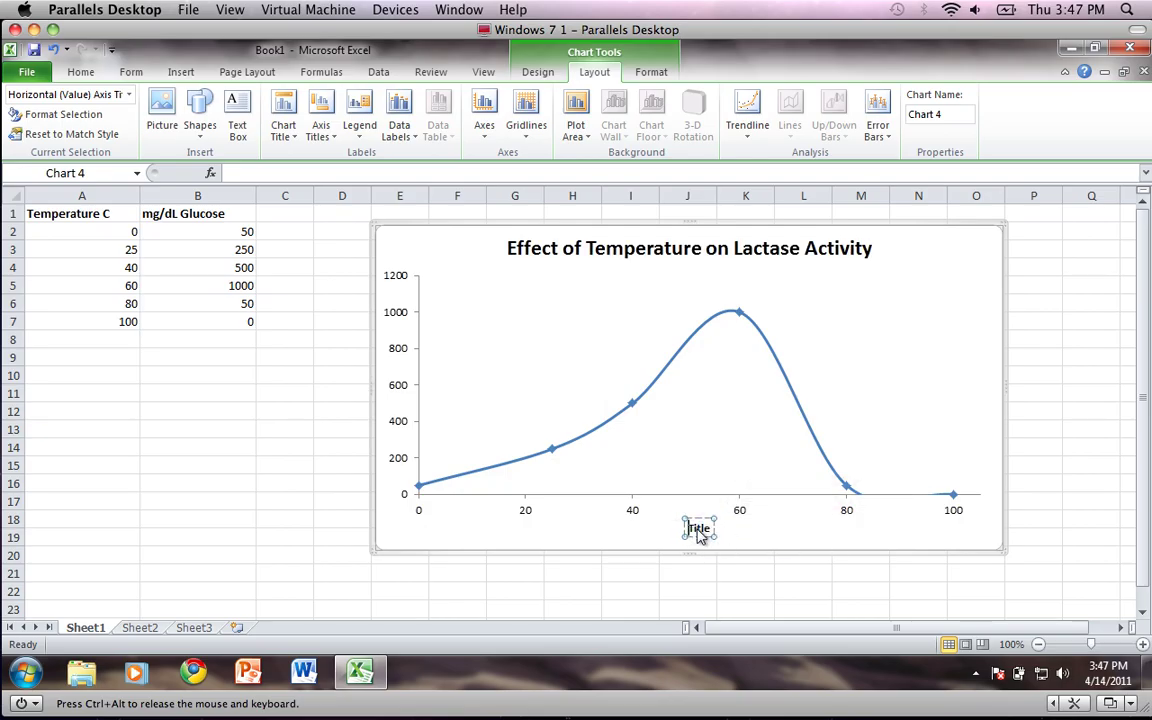
key("Delete")
key("Delete")
key("Delete")
key("Delete")
key("Delete")
type("Temperature")
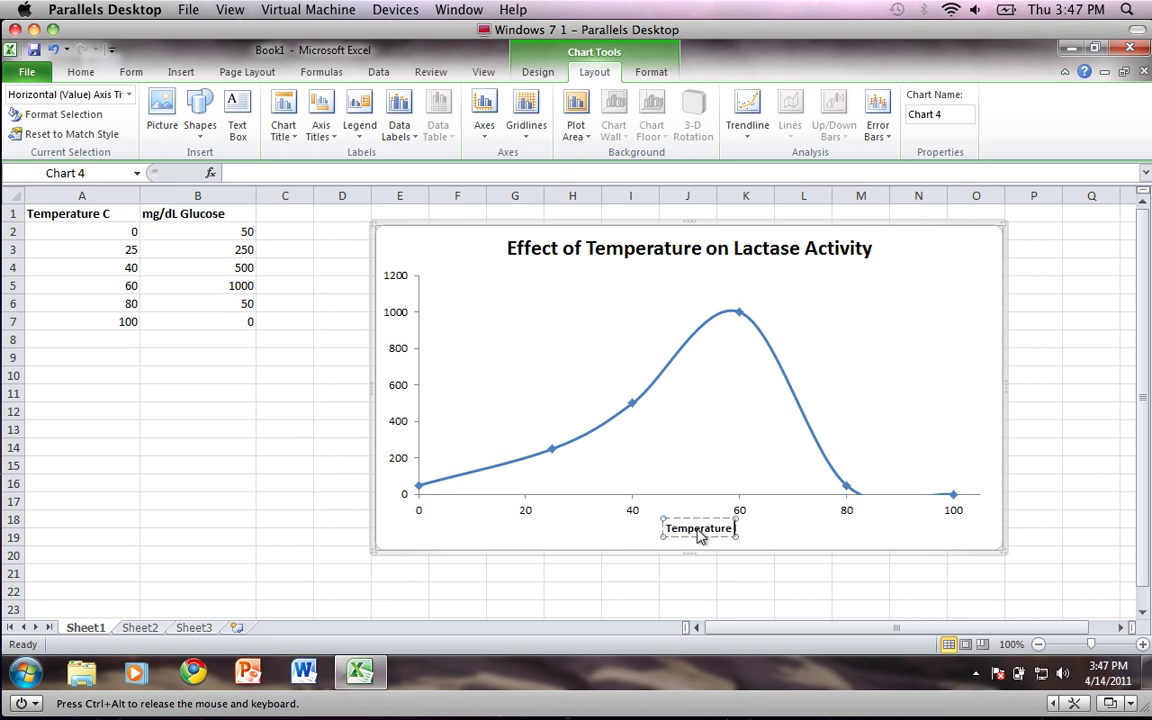
type(" C")
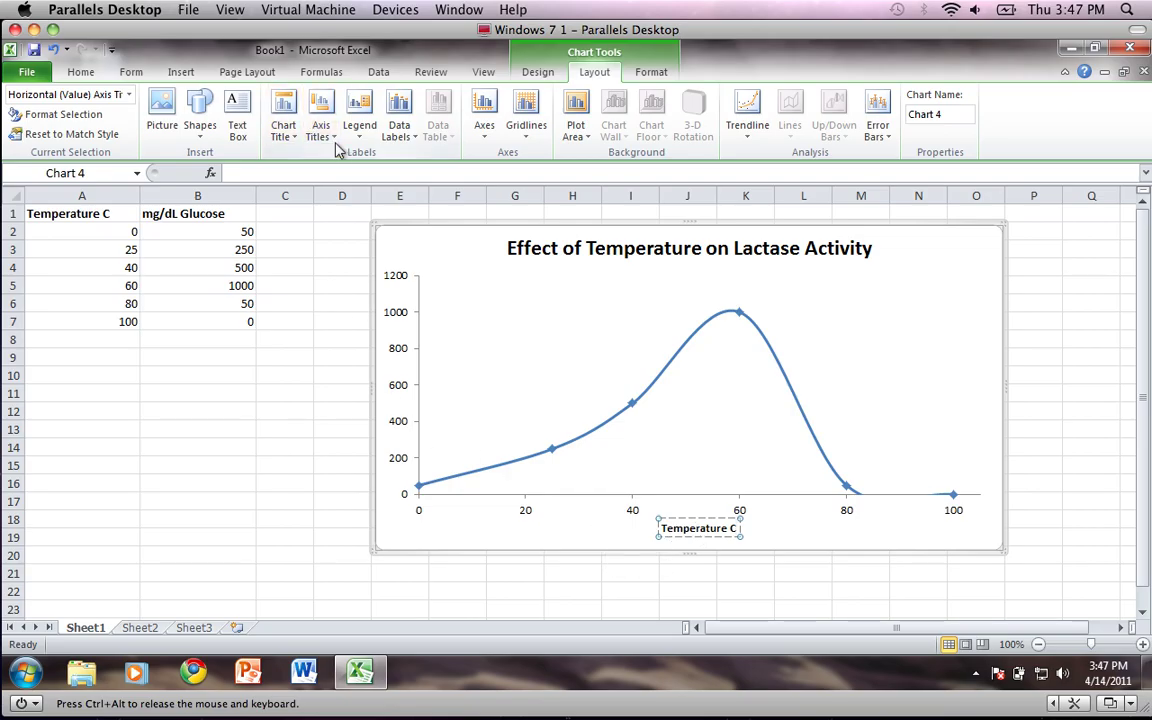
Add a rotated primary vertical axis title and set its text to "Glucose (mg/dL)"
left_click(320, 127)
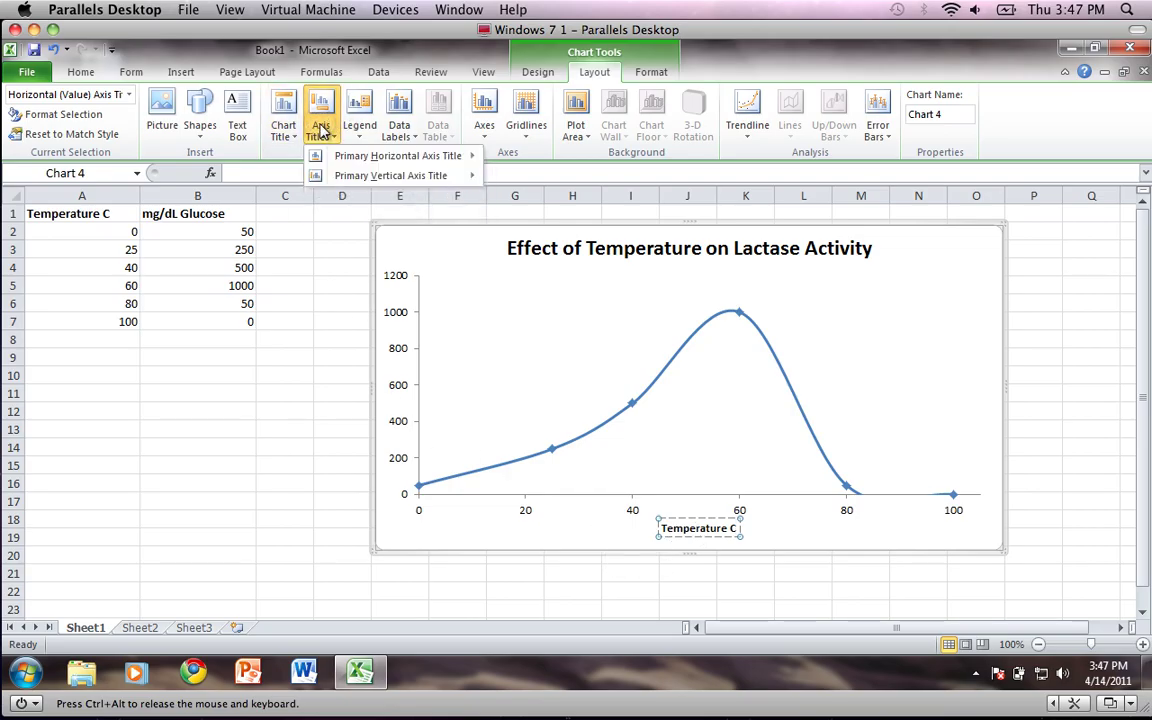
mouse_move(440, 180)
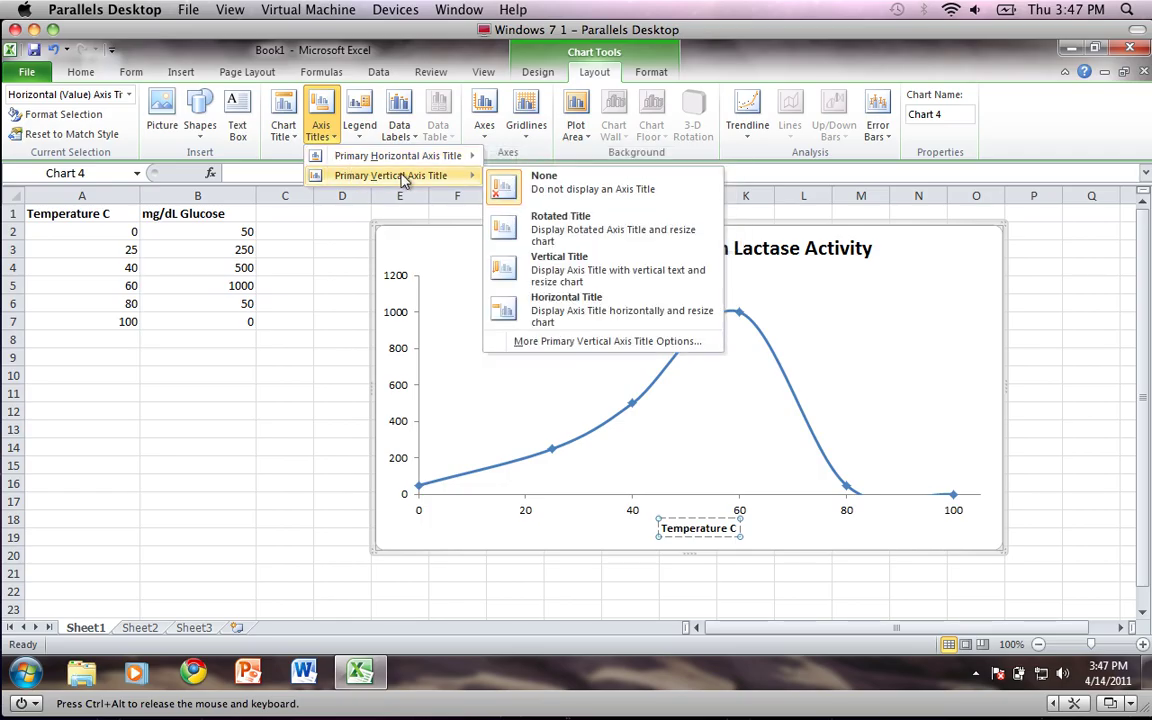
left_click(540, 222)
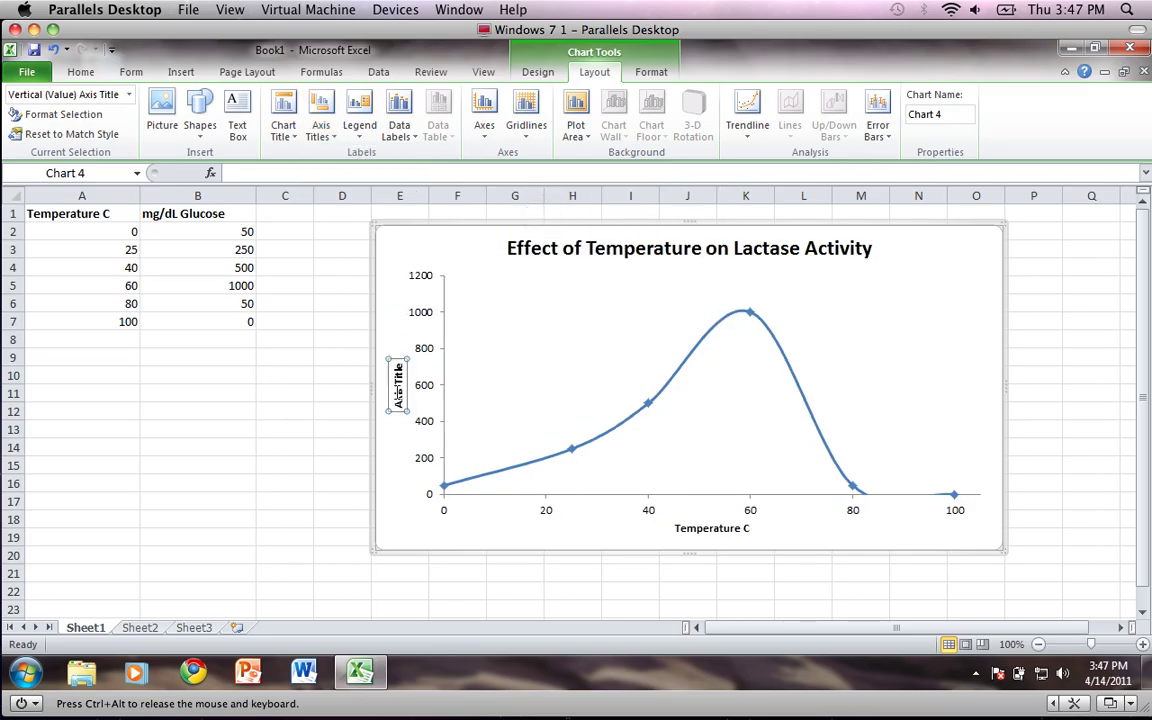
double_click(398, 393)
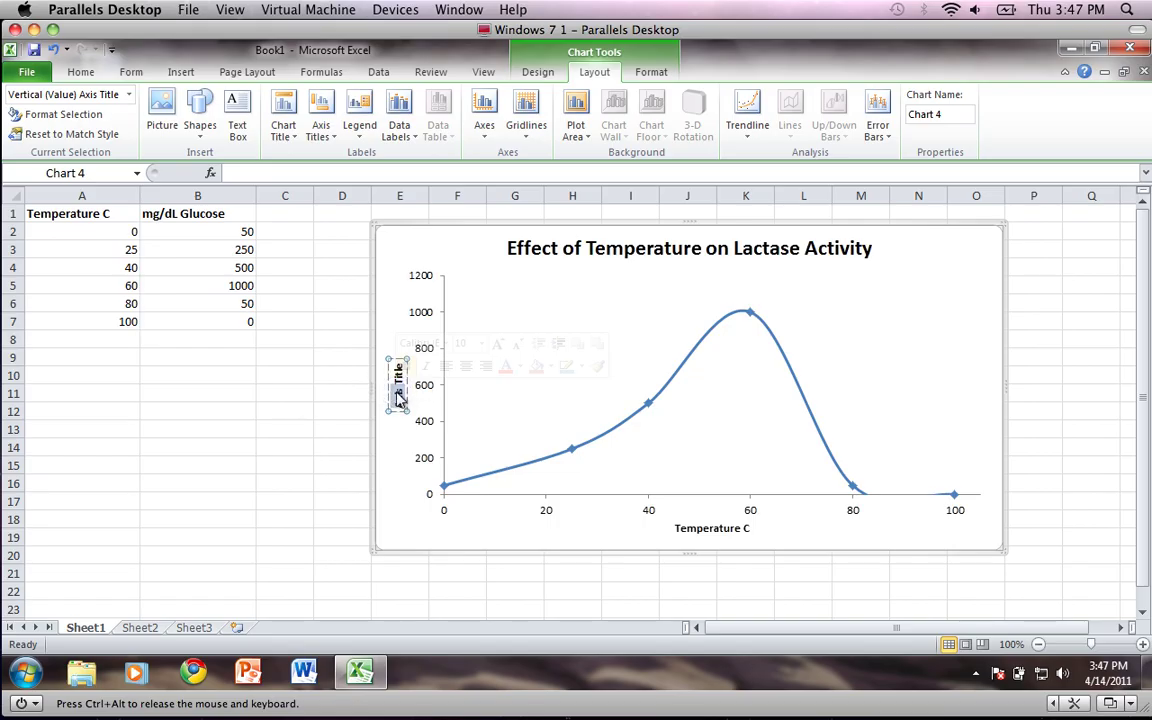
key("Delete")
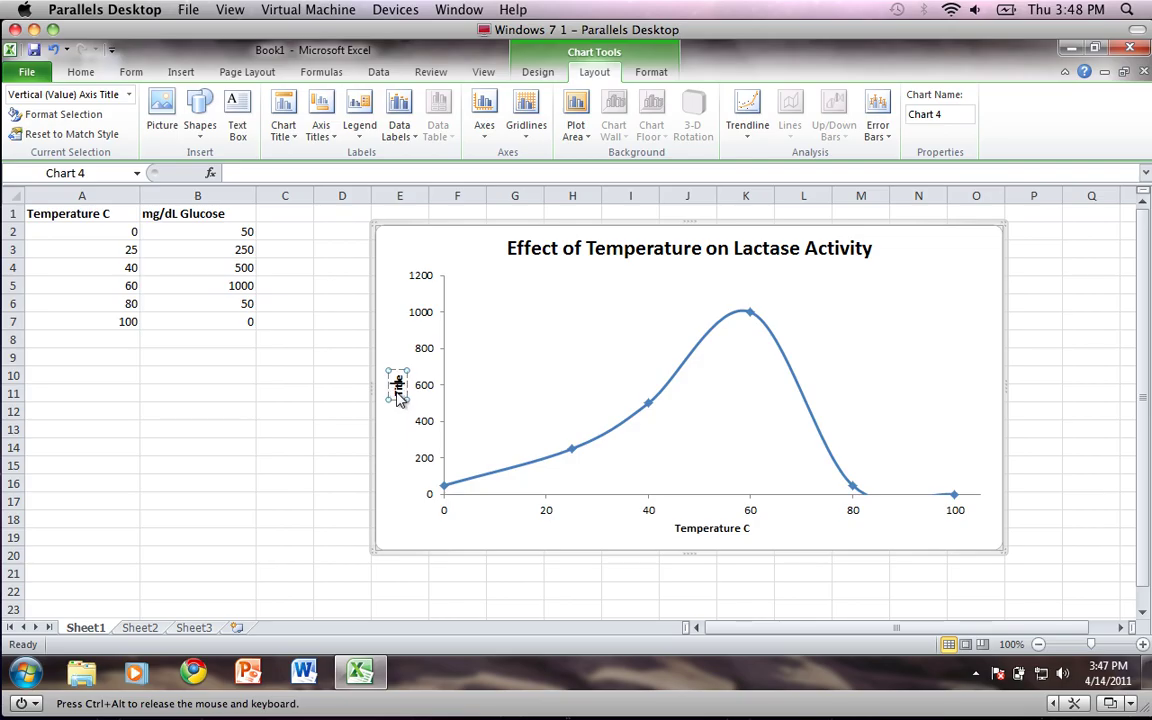
key("Delete")
key("Delete")
key("Delete")
key("Delete")
key("Delete")
type("Glucose (m")
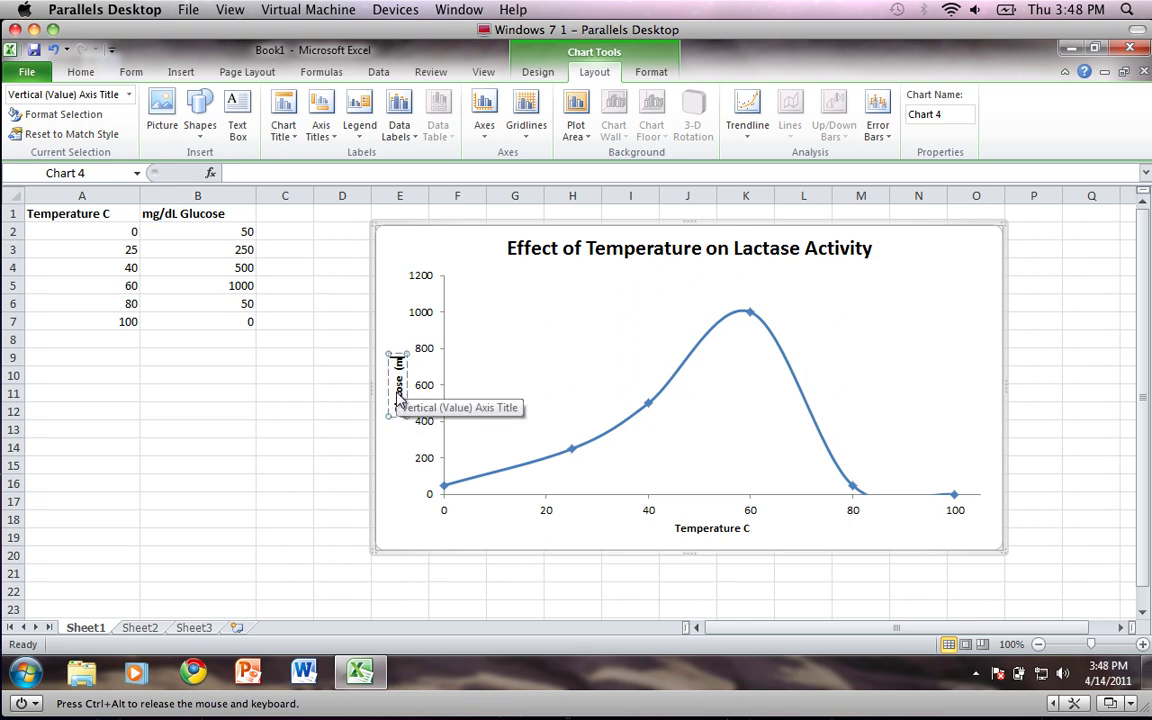
type("g/dL)")
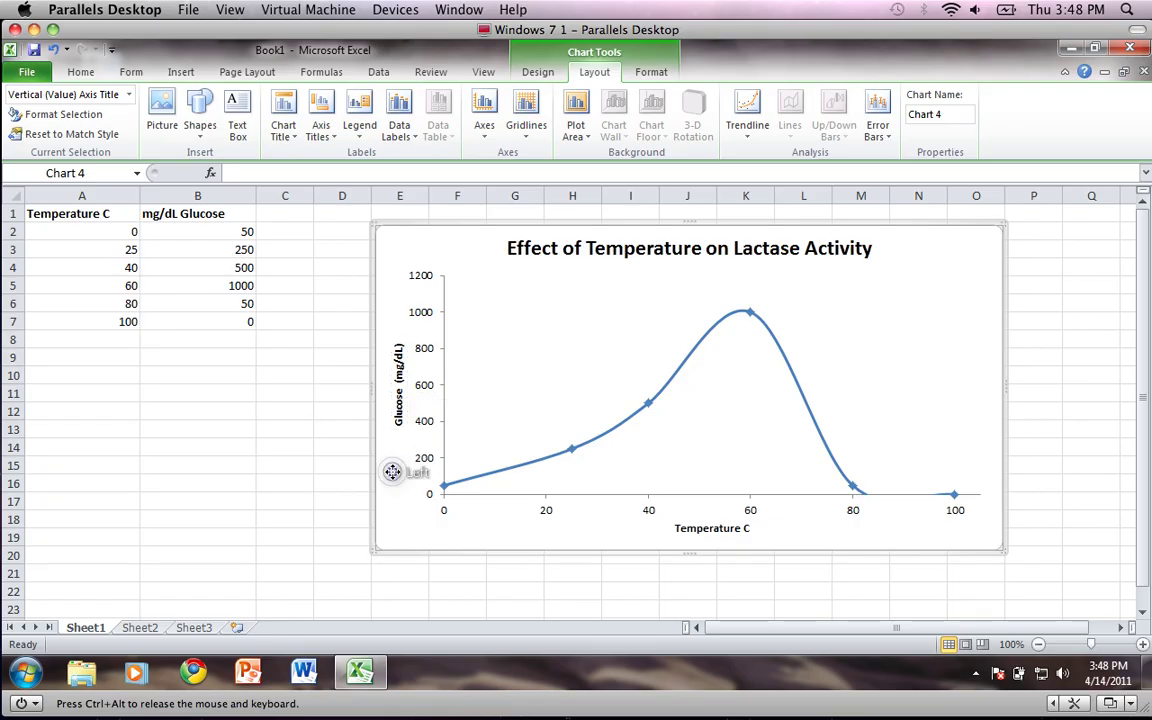
left_click(391, 465)
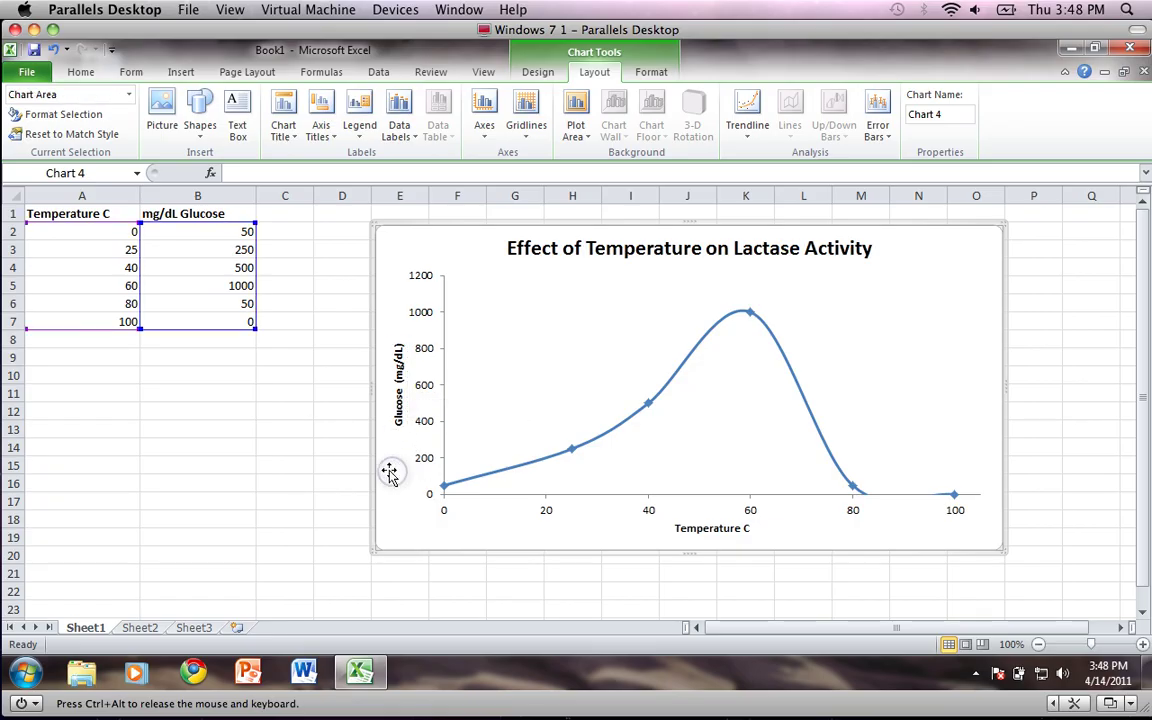
Set the font size of the vertical axis title to 12
left_click(397, 397)
right_click(397, 397)
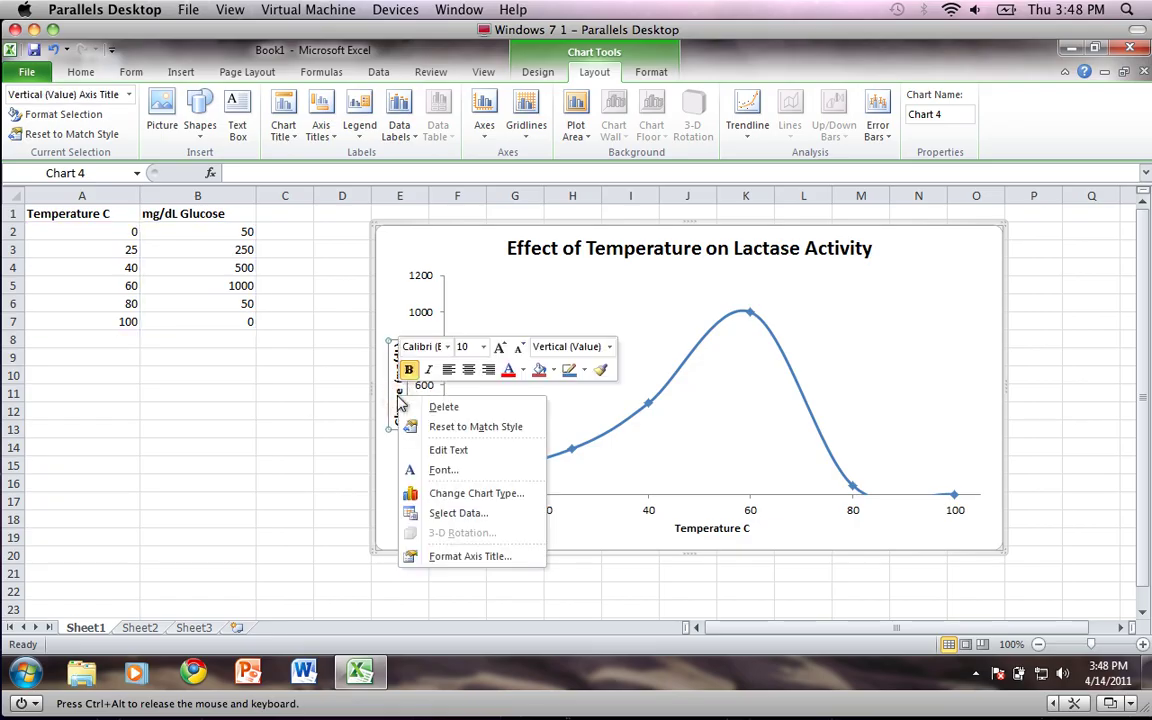
left_click(485, 346)
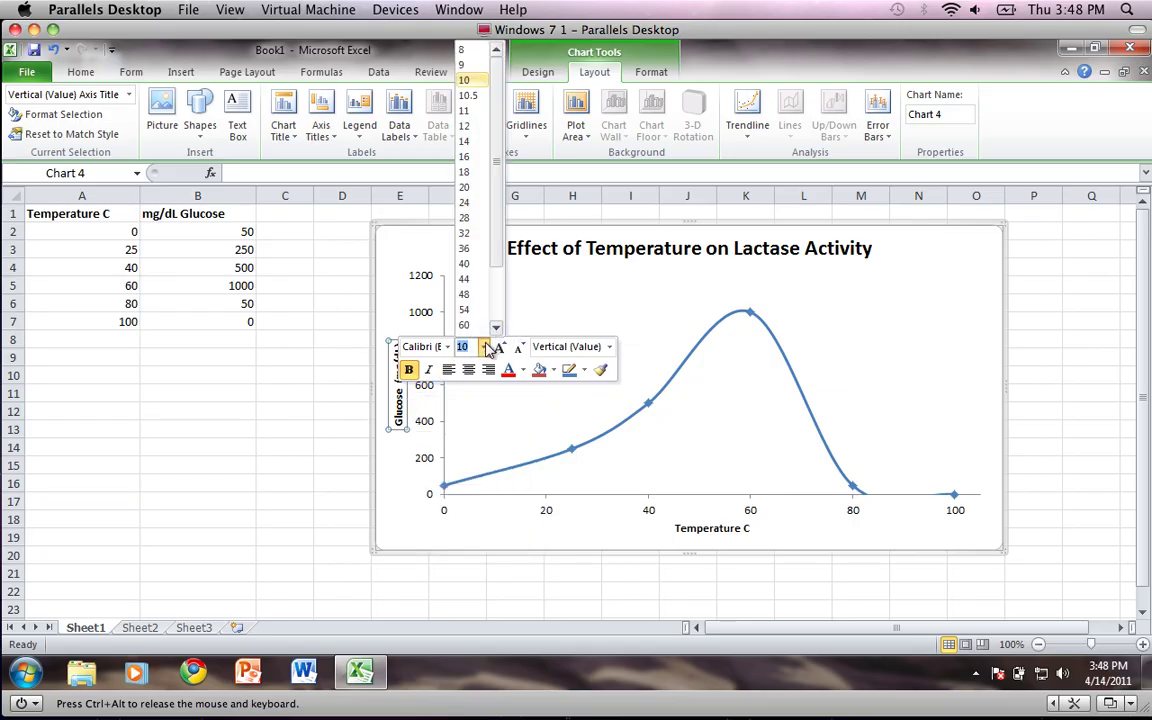
left_click(463, 127)
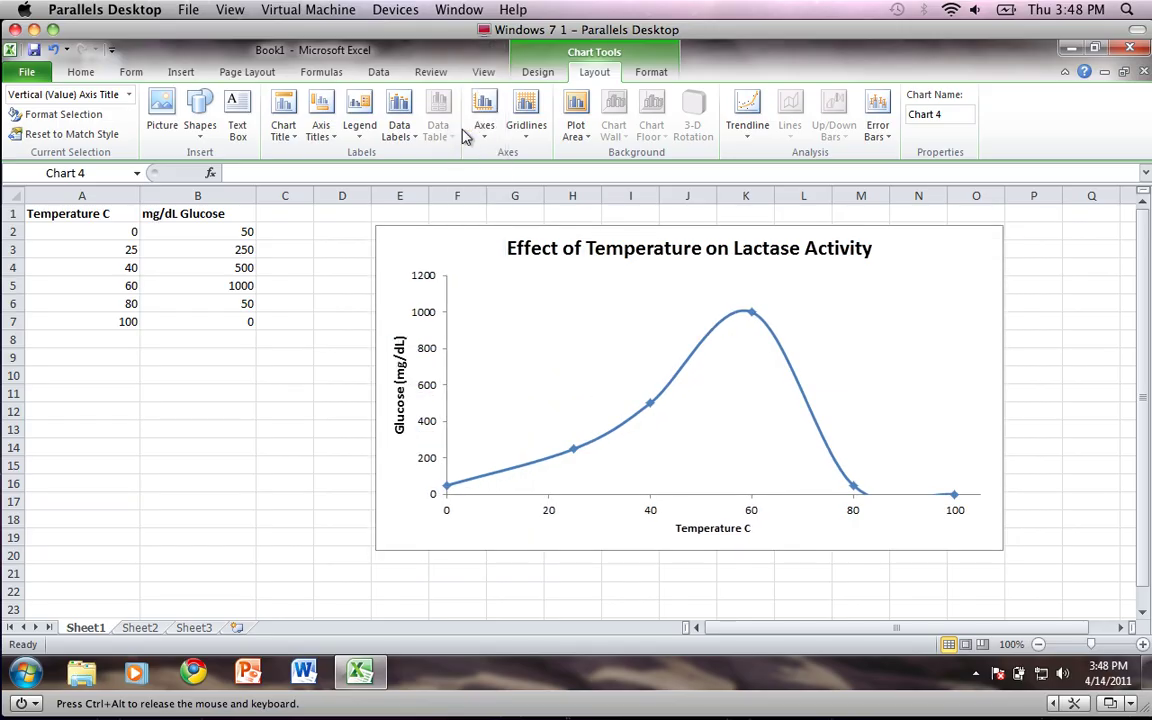
Set the font size of the horizontal axis title to 12
left_click(700, 531)
right_click(703, 531)
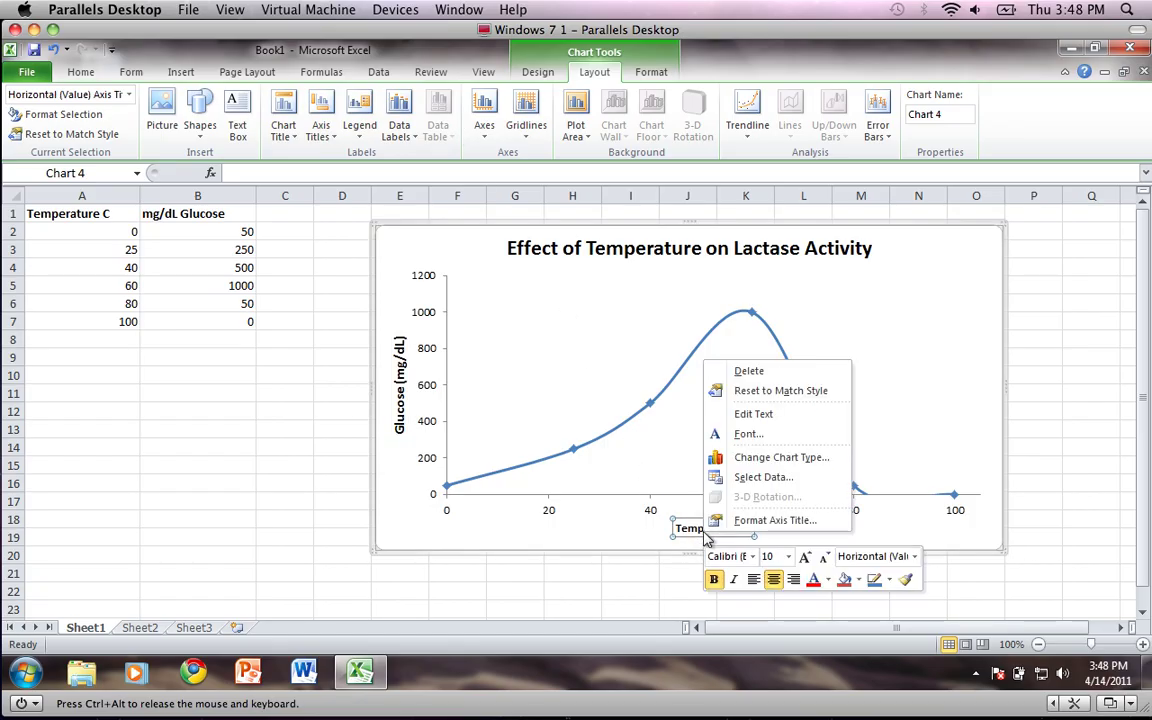
left_click(787, 557)
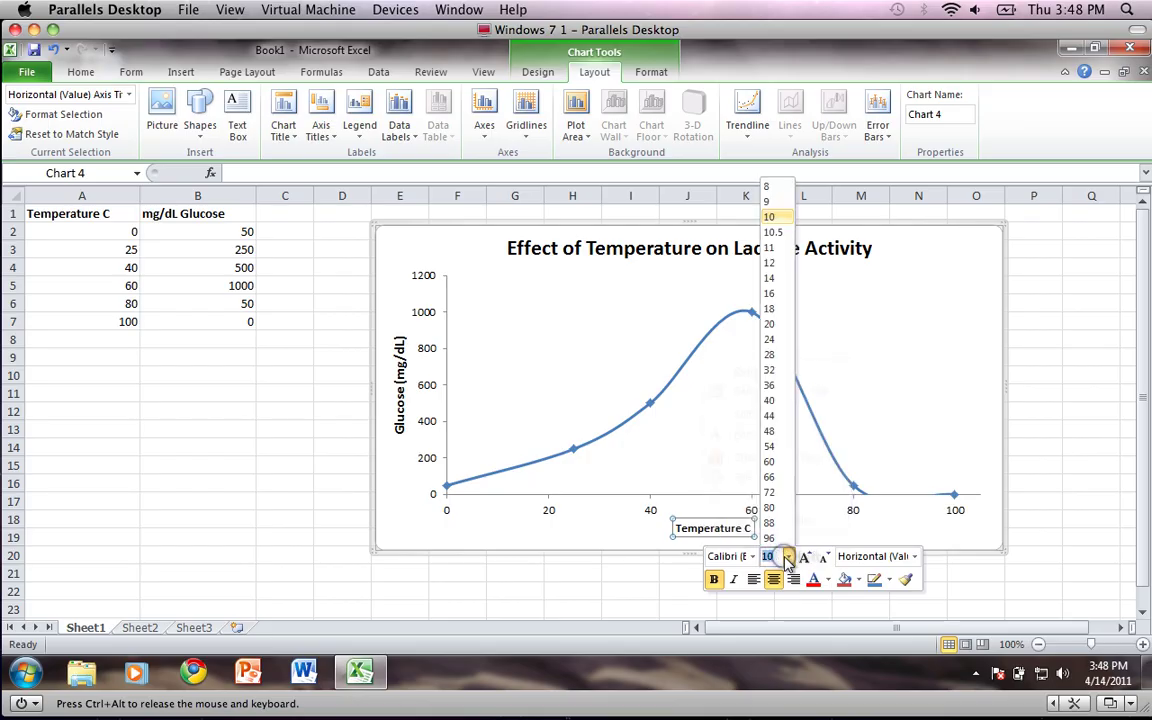
left_click(763, 264)
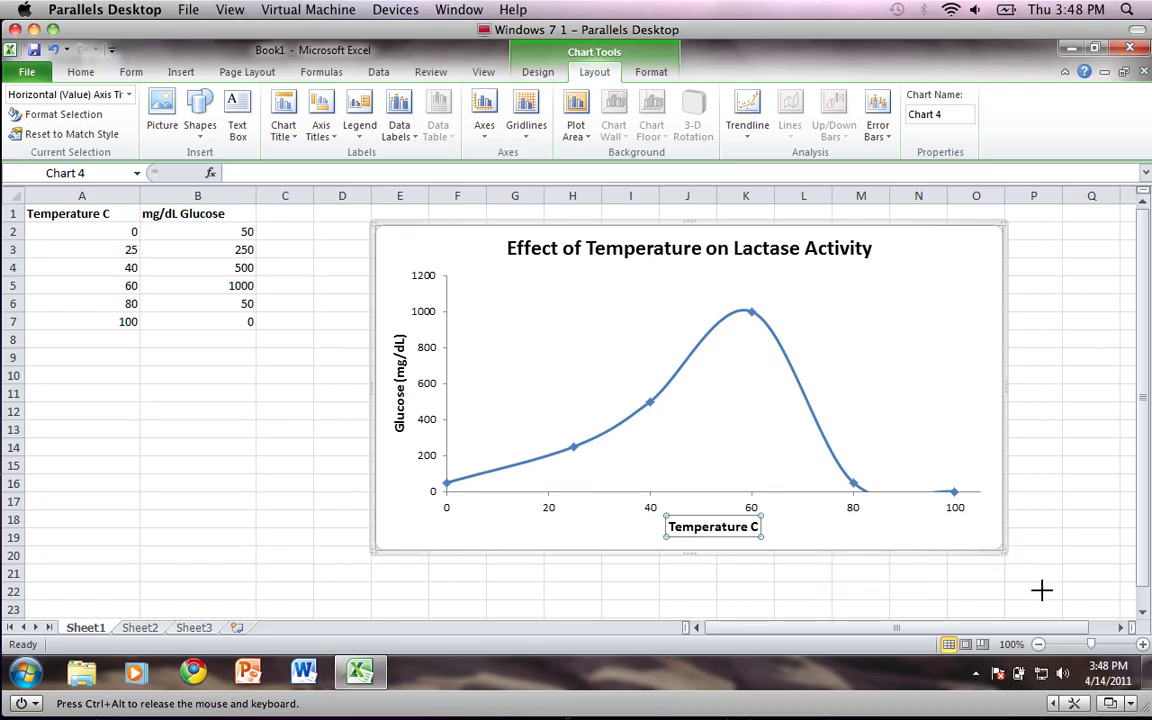
Enlarge the chart to about column P and row 22, and copy the whole chart
left_click_drag(1005, 550, 1045, 598)
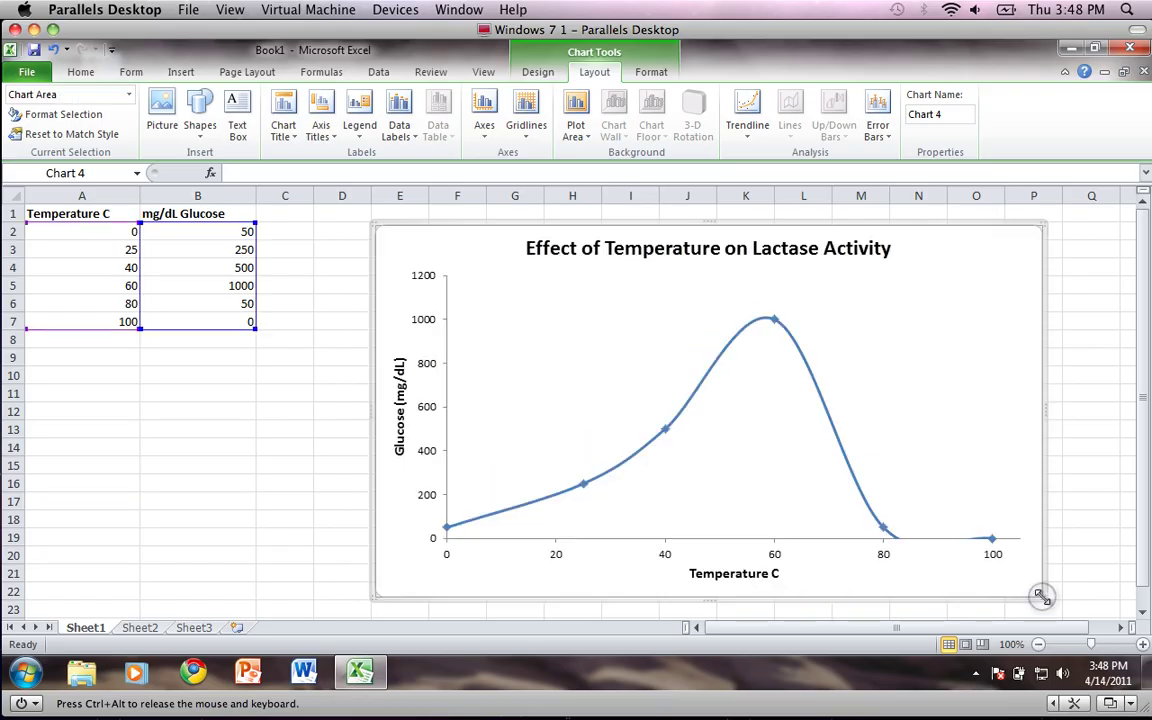
right_click(1040, 224)
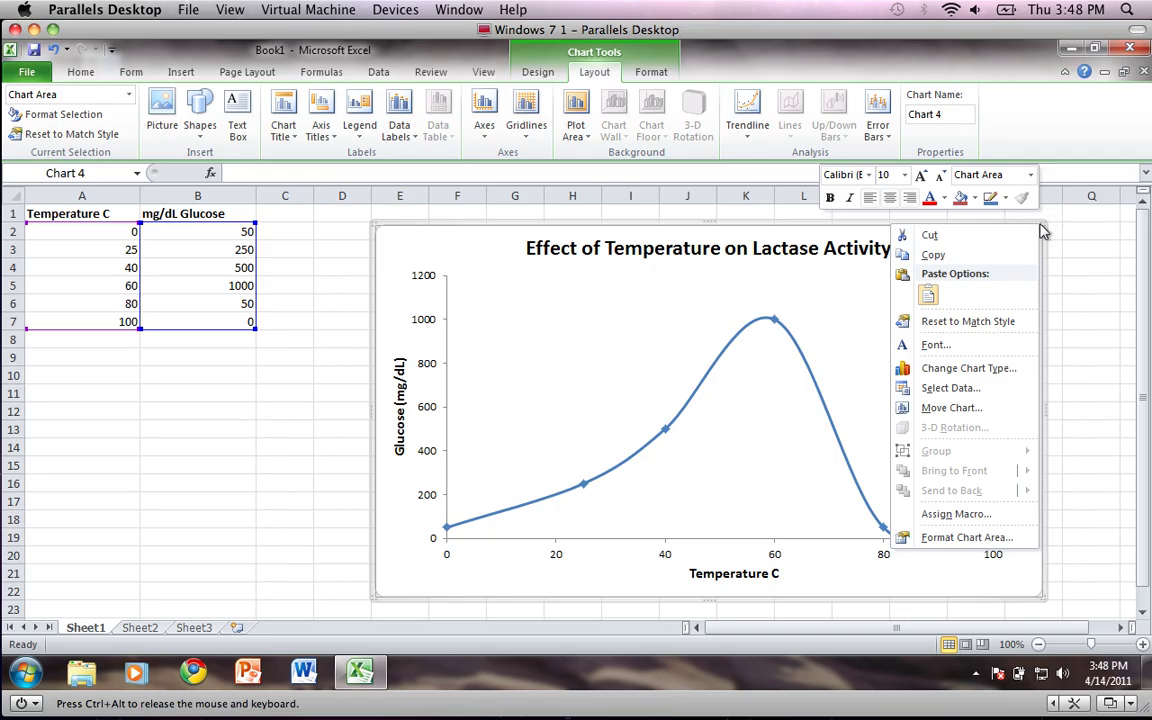
left_click(955, 255)
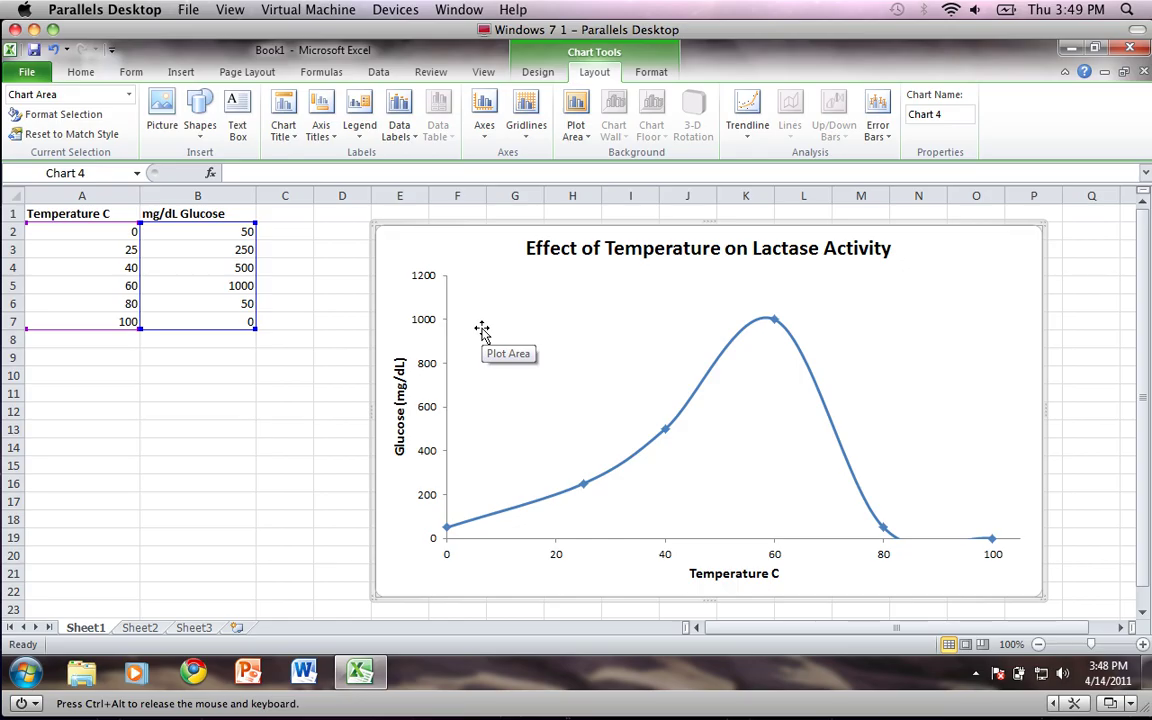
Switch to Microsoft Word and paste the copied chart into the blank document
left_click(308, 674)
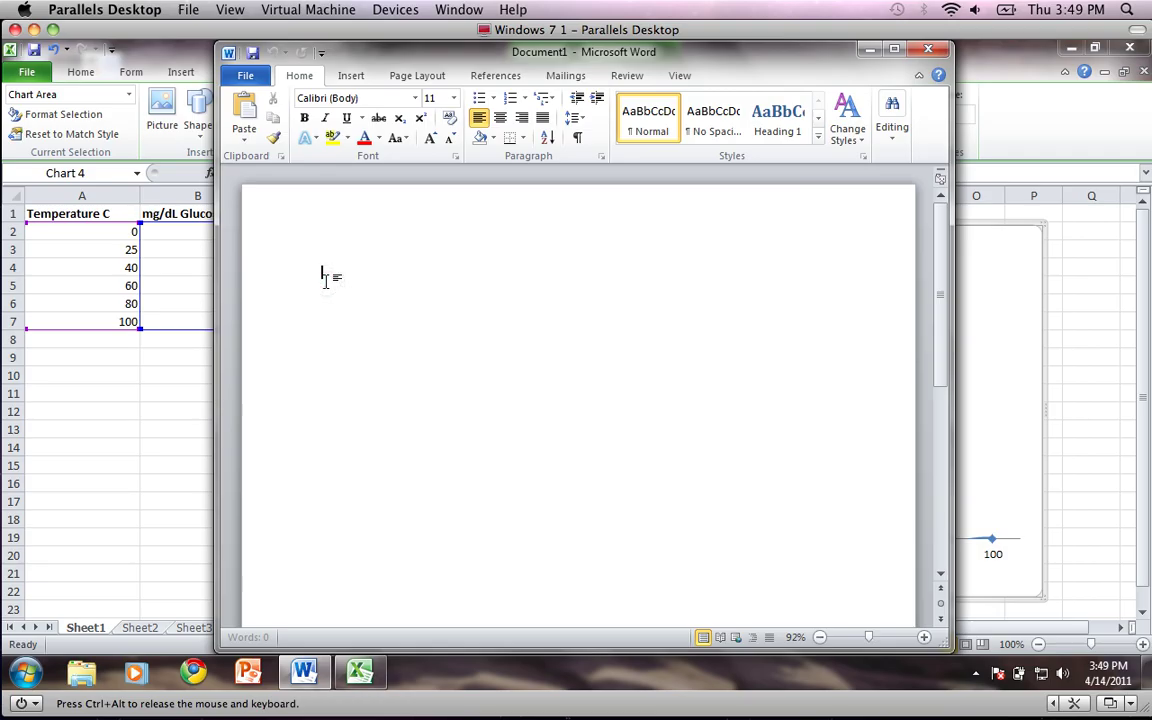
right_click(325, 281)
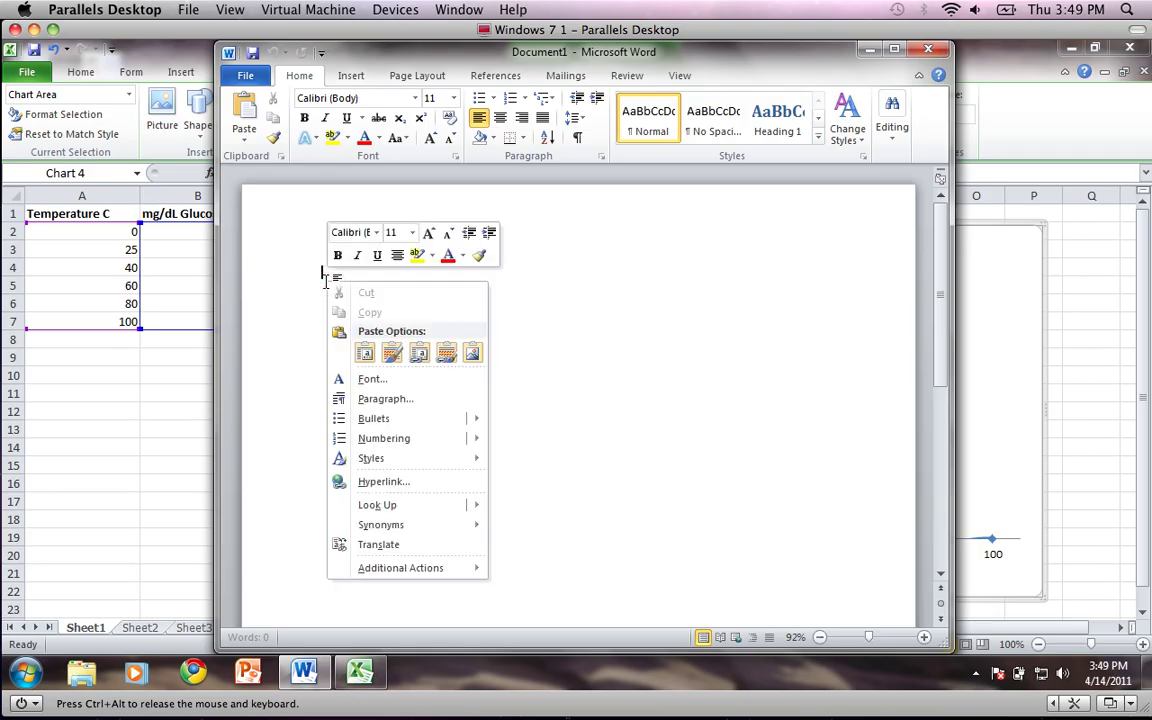
left_click(521, 357)
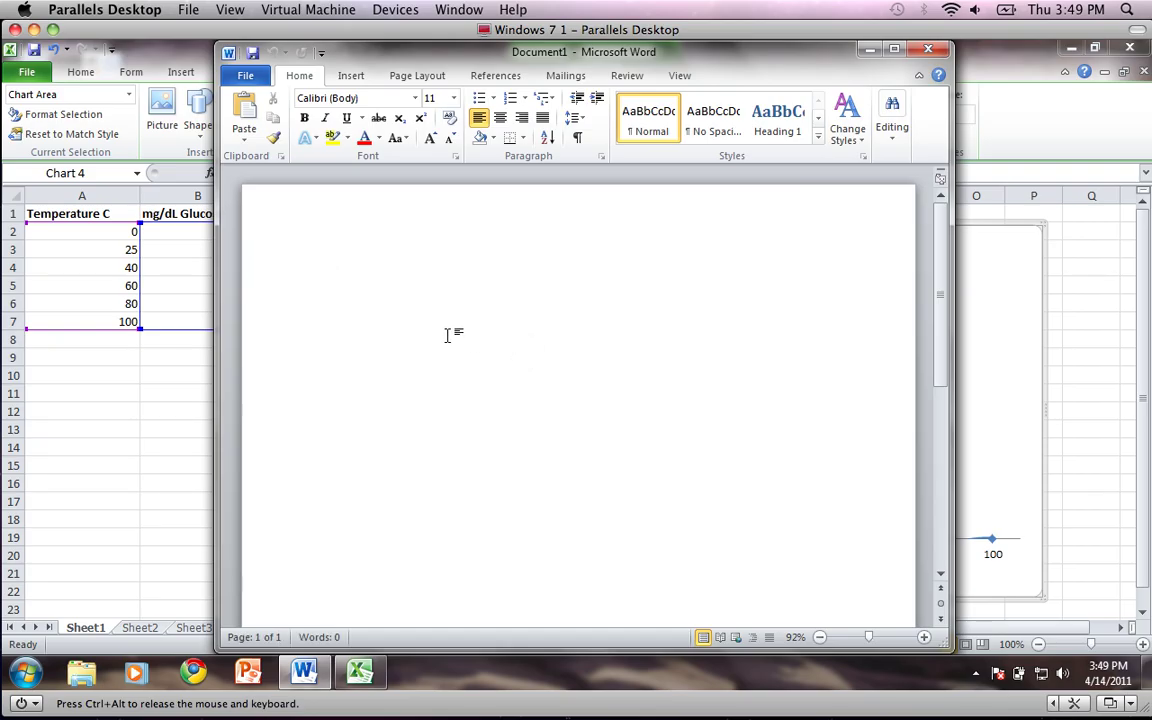
key("ctrl+v")
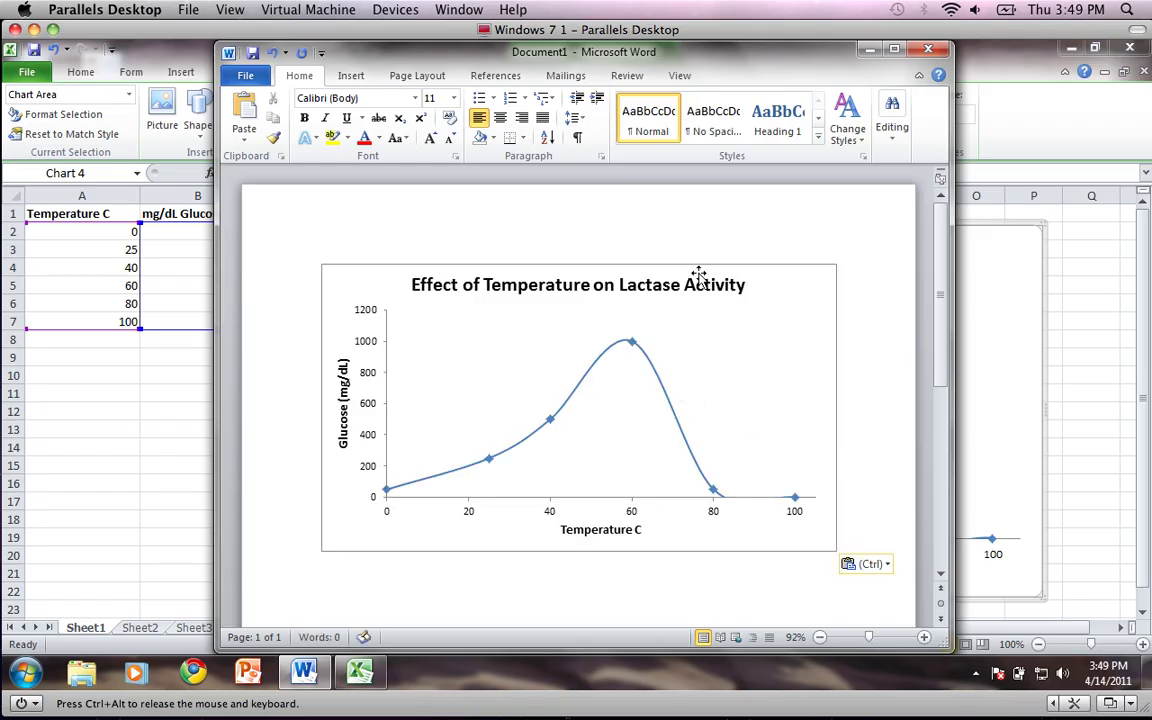
Try shrinking the pasted chart in the document, and undo the last resize
left_click(790, 443)
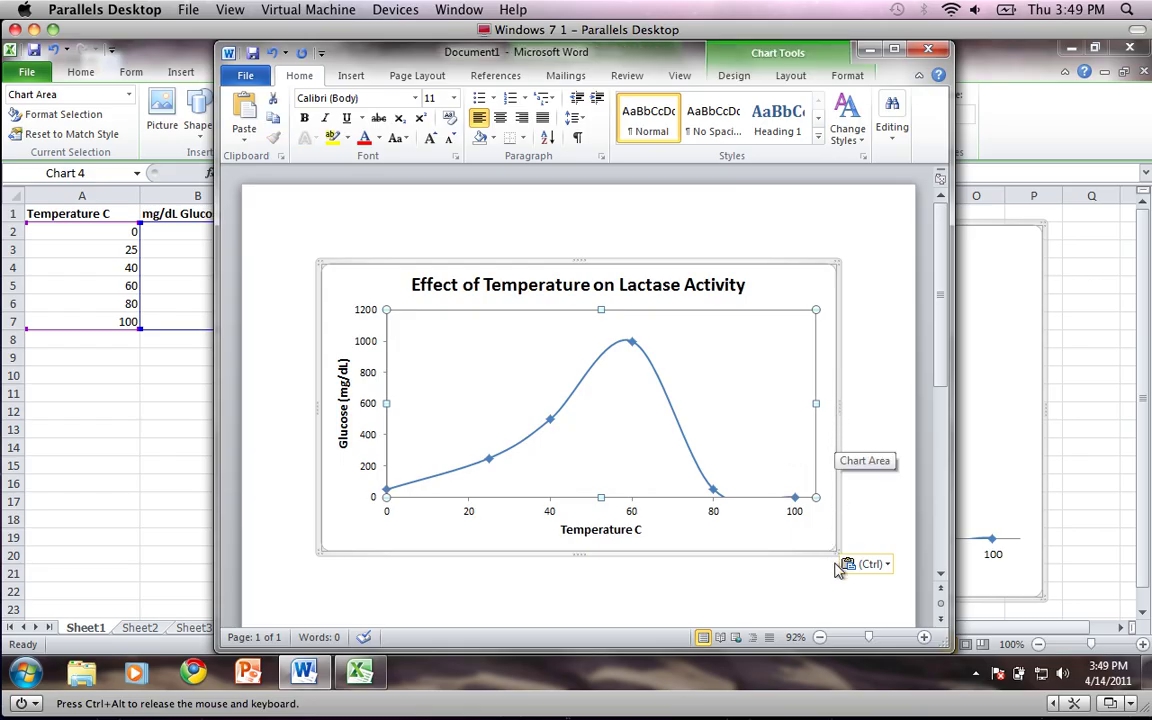
left_click_drag(835, 550, 756, 455)
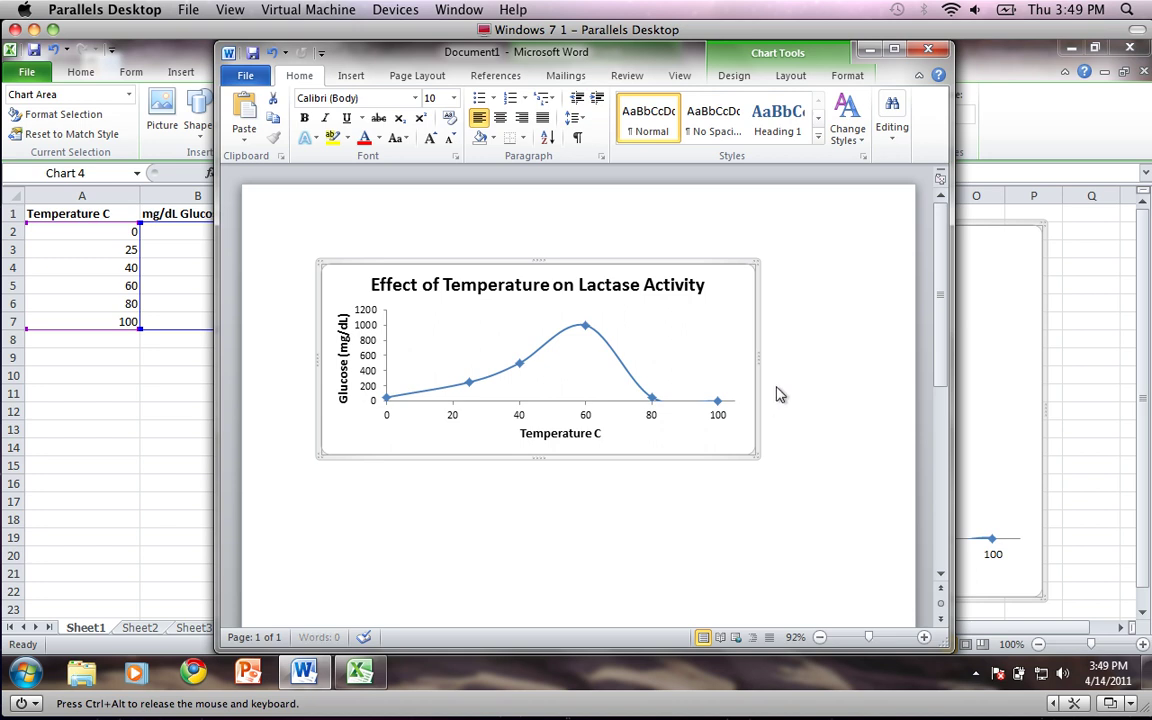
key("ctrl+z")
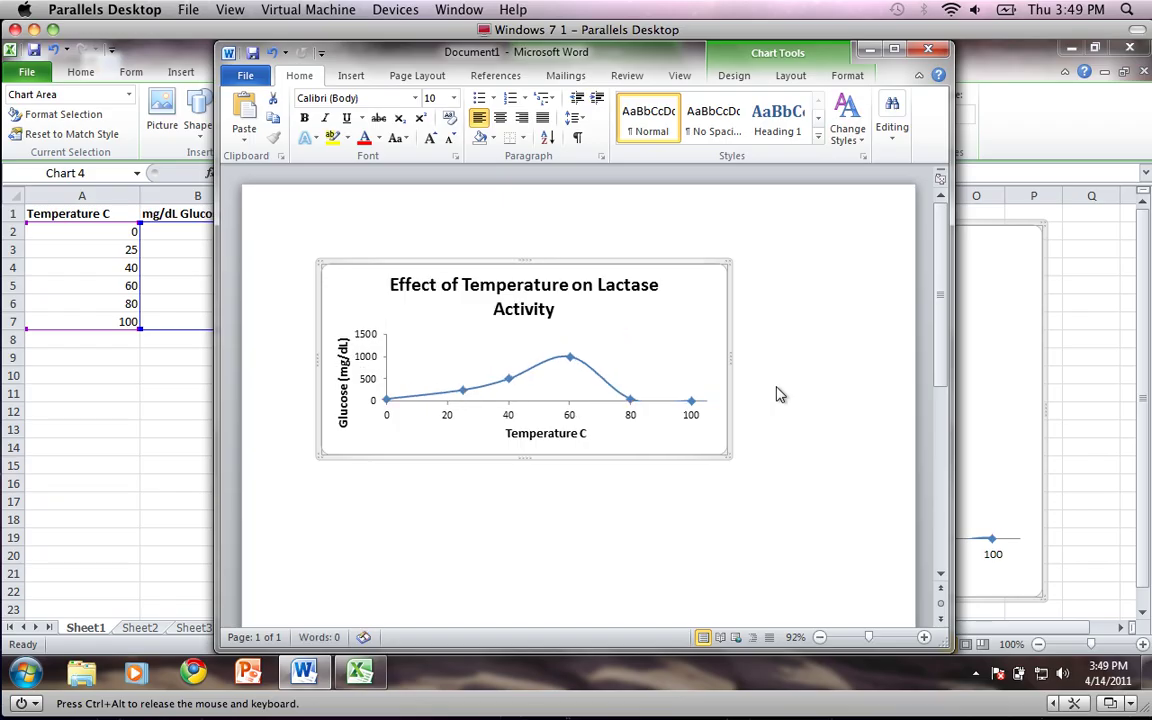